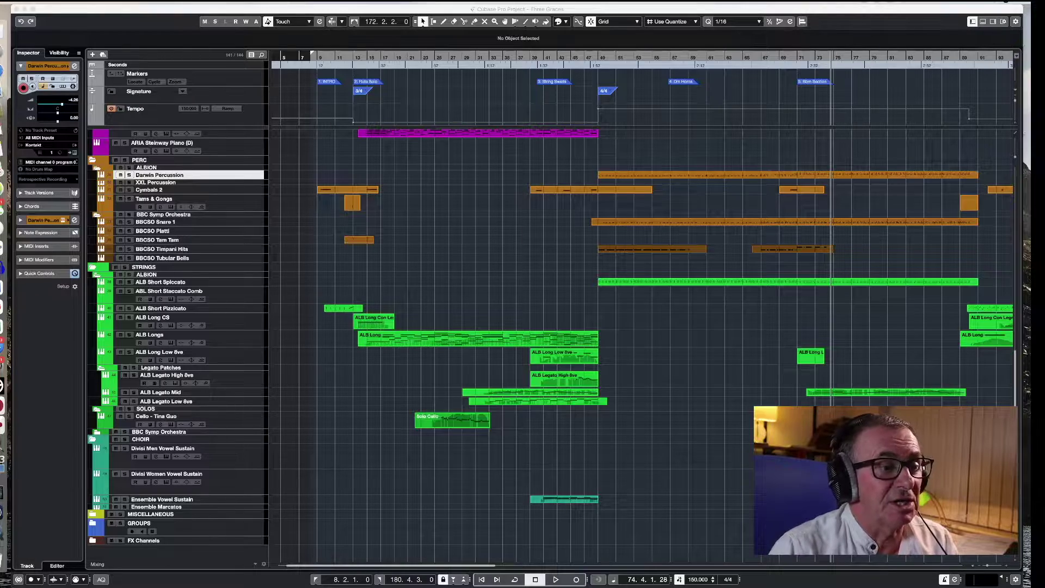
- Look over the project's arrangement from the winds tracks down to the choir tracks
{"action": "scroll", "coordinate": [409, 354], "scroll_direction": "up", "scroll_amount": 10}
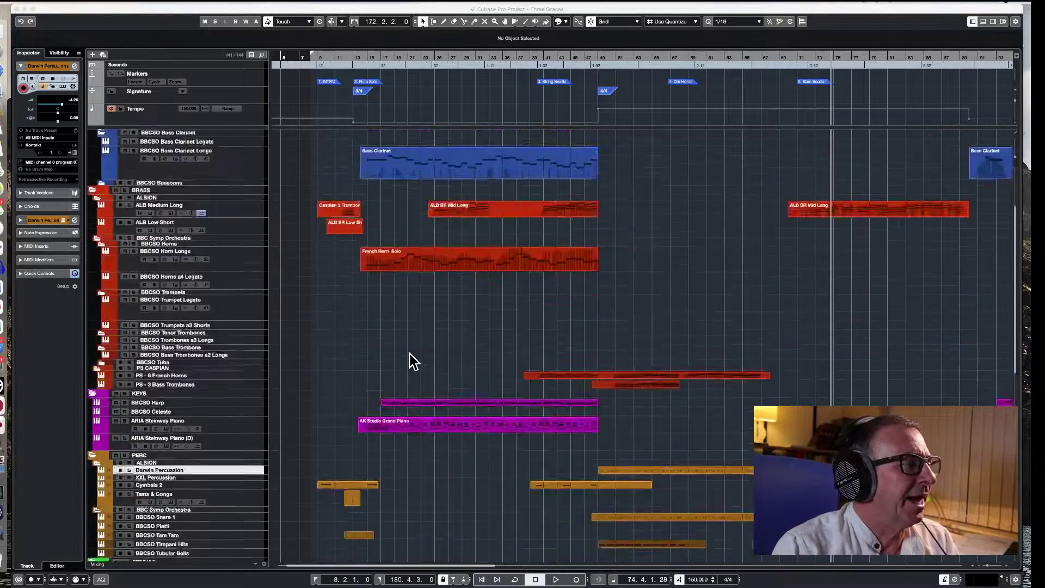
{"action": "scroll", "coordinate": [477, 342], "scroll_direction": "down", "scroll_amount": 10}
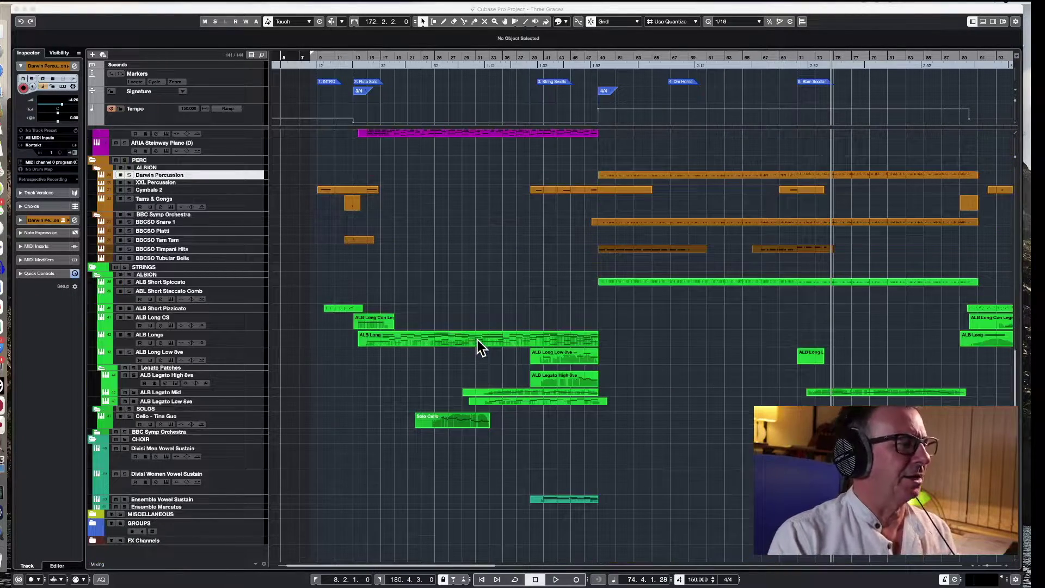
{"action": "scroll", "coordinate": [335, 386], "scroll_direction": "up", "scroll_amount": 10}
{"action": "scroll", "coordinate": [334, 387], "scroll_direction": "right", "scroll_amount": 5}
{"action": "scroll", "coordinate": [413, 369], "scroll_direction": "left", "scroll_amount": 5}
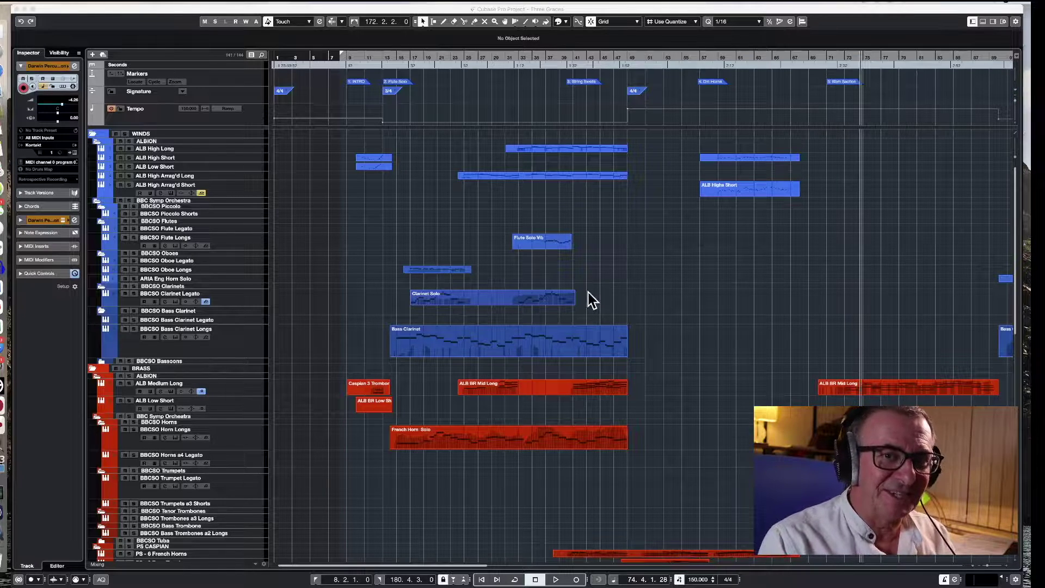
- Play the project from the flute solo marker at bar 13, skipping ahead to the string section and the horn section
{"action": "left_click", "coordinate": [384, 56]}
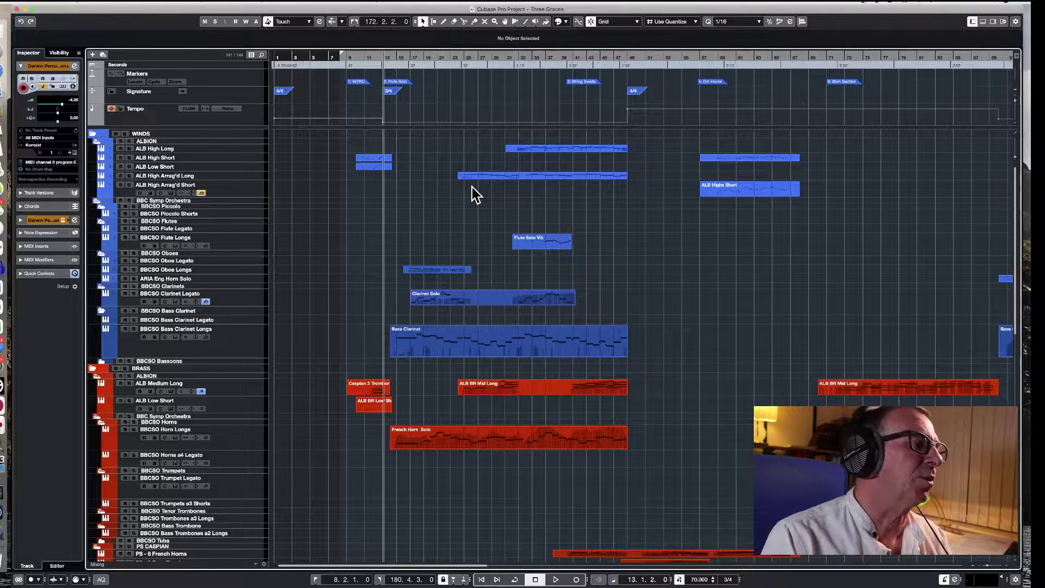
{"action": "key", "text": "space"}
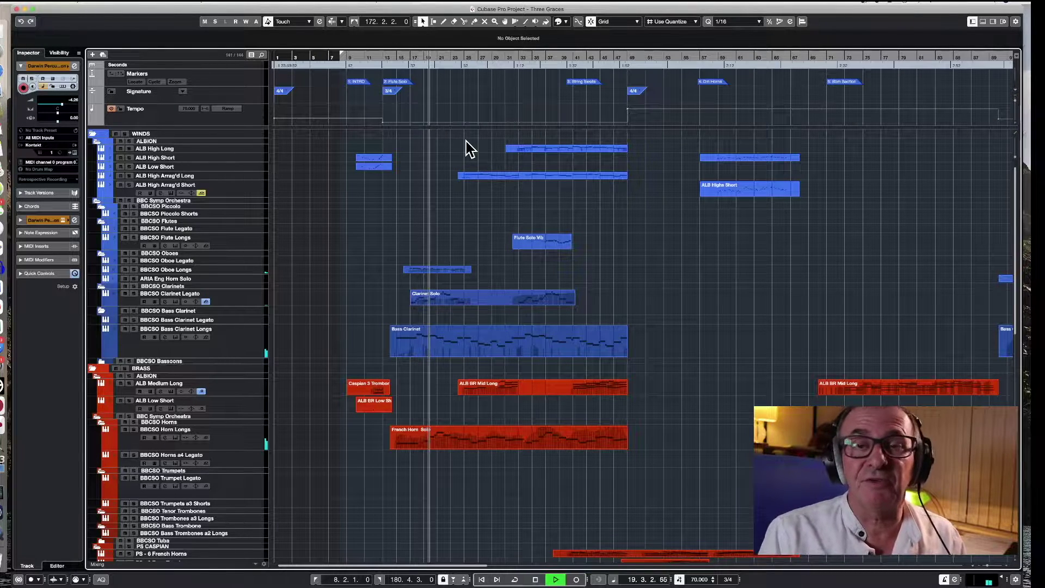
{"action": "left_click", "coordinate": [570, 56]}
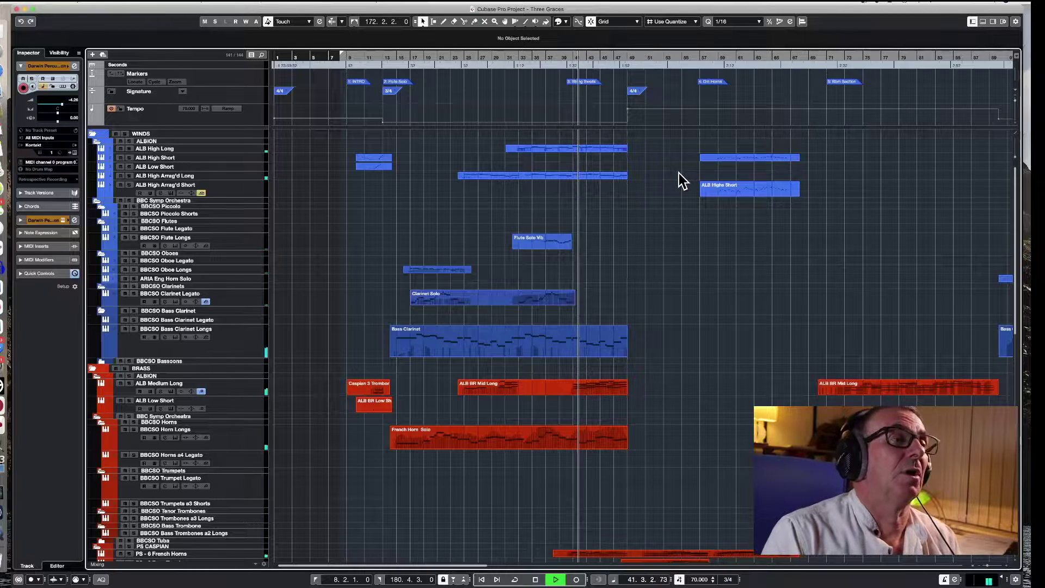
{"action": "left_click", "coordinate": [811, 56]}
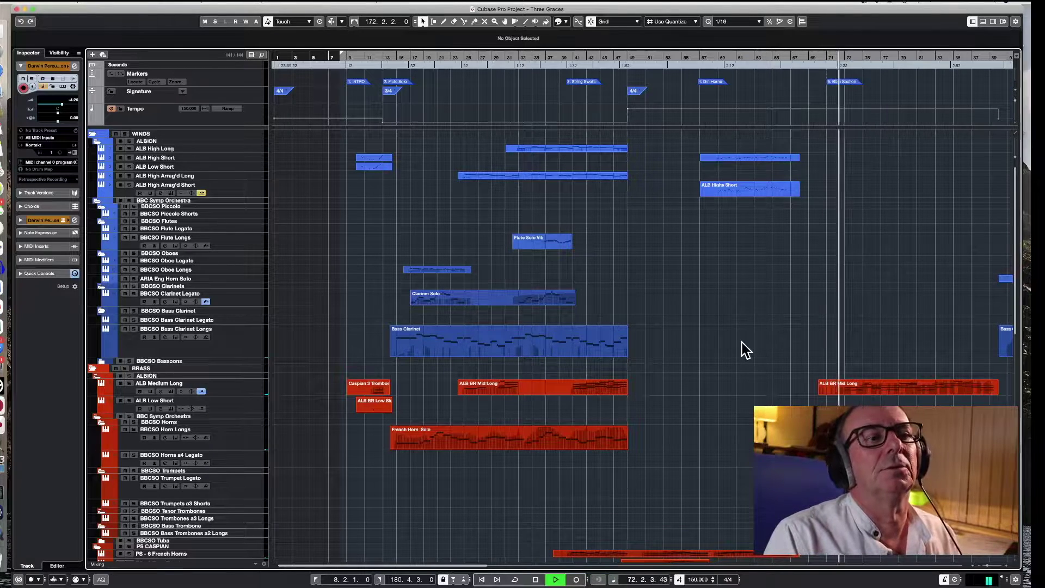
- Audition the second half of the arrangement by skipping through its tempo and marker changes up to the choir section, and stop playback
{"action": "scroll", "coordinate": [742, 342], "scroll_direction": "right", "scroll_amount": 5}
{"action": "scroll", "coordinate": [743, 342], "scroll_direction": "right", "scroll_amount": 2}
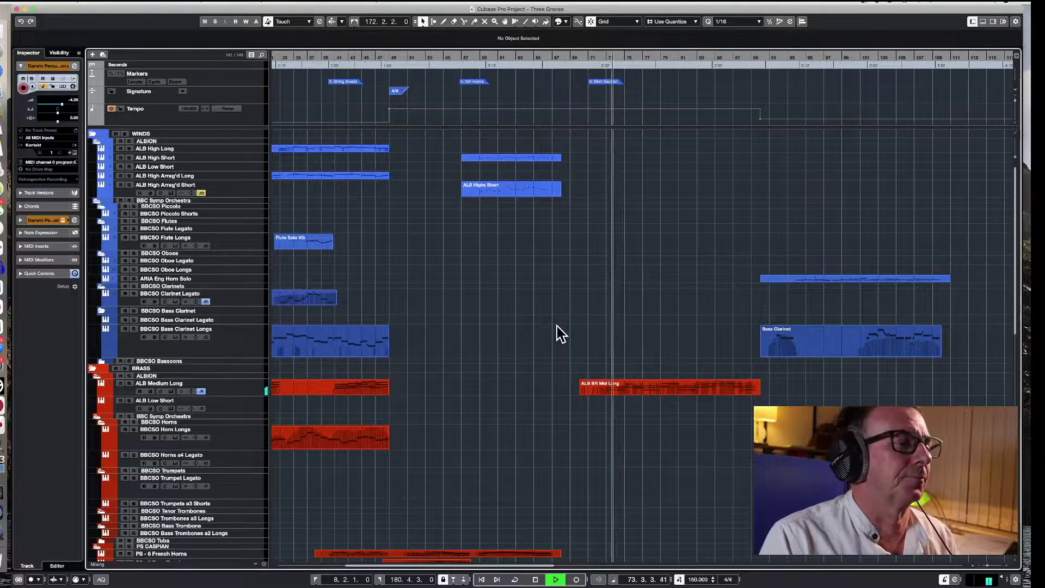
{"action": "scroll", "coordinate": [557, 325], "scroll_direction": "right", "scroll_amount": 5}
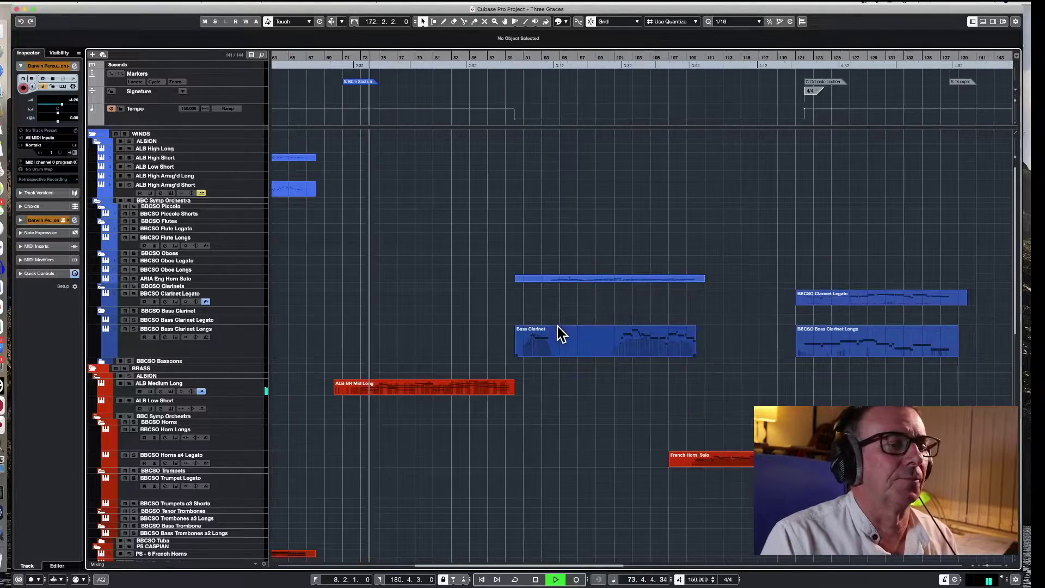
{"action": "left_click", "coordinate": [524, 58]}
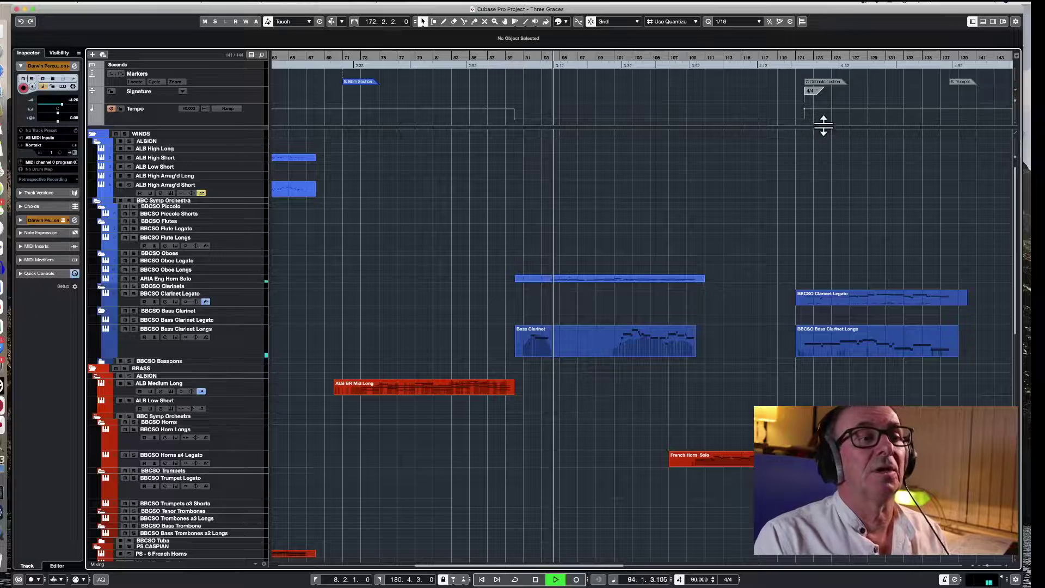
{"action": "left_click", "coordinate": [821, 56]}
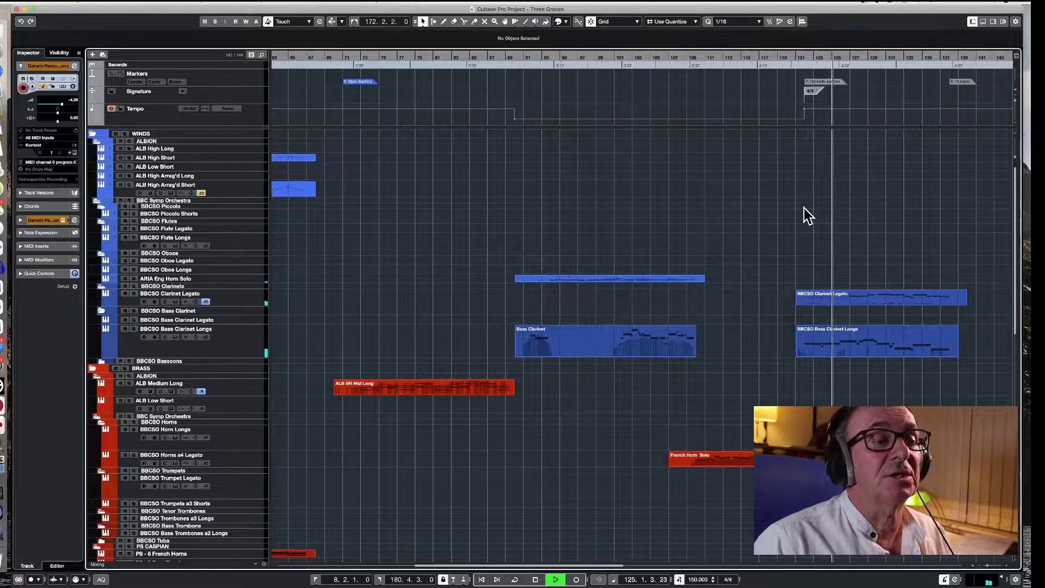
{"action": "scroll", "coordinate": [790, 245], "scroll_direction": "right", "scroll_amount": 5}
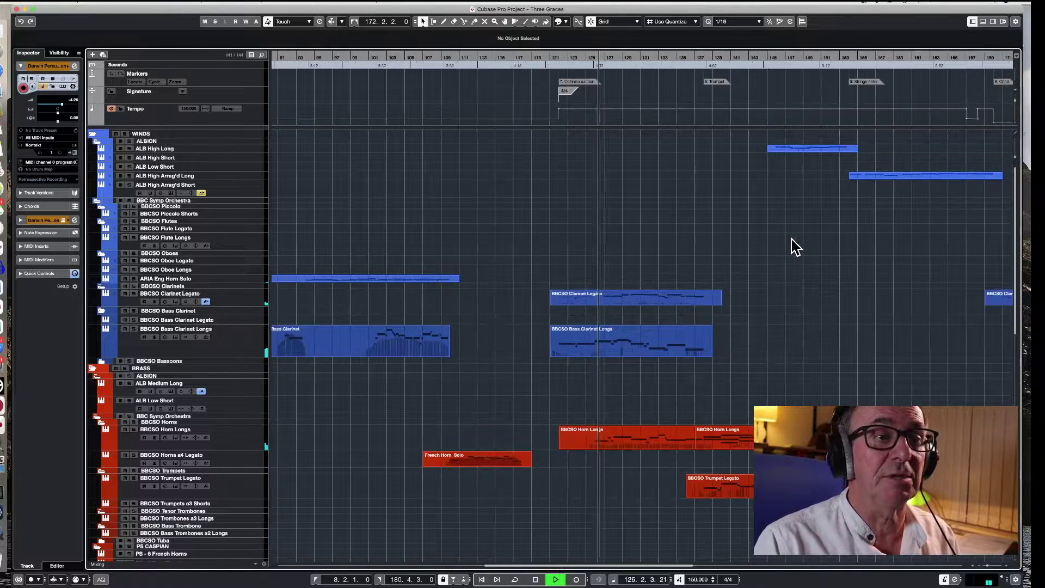
{"action": "left_click", "coordinate": [845, 58]}
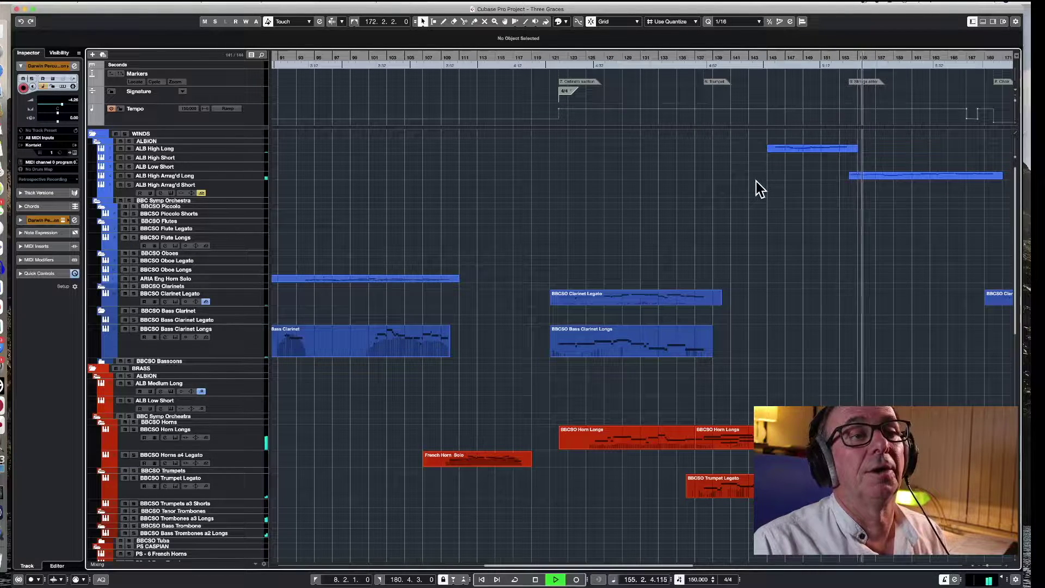
{"action": "scroll", "coordinate": [758, 186], "scroll_direction": "right", "scroll_amount": 2}
{"action": "scroll", "coordinate": [756, 181], "scroll_direction": "right", "scroll_amount": 4}
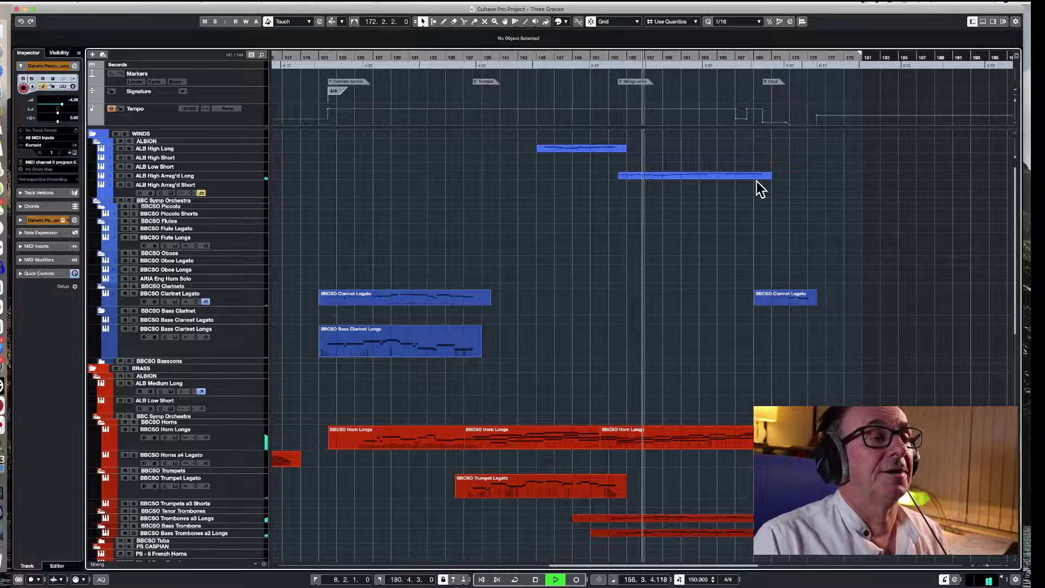
{"action": "left_click", "coordinate": [746, 60]}
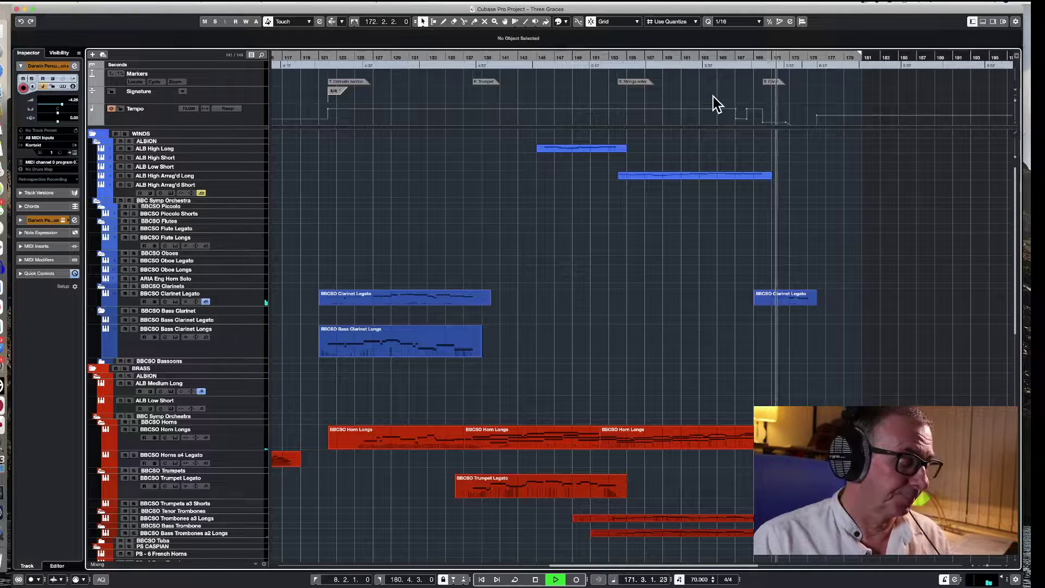
{"action": "key", "text": "space"}
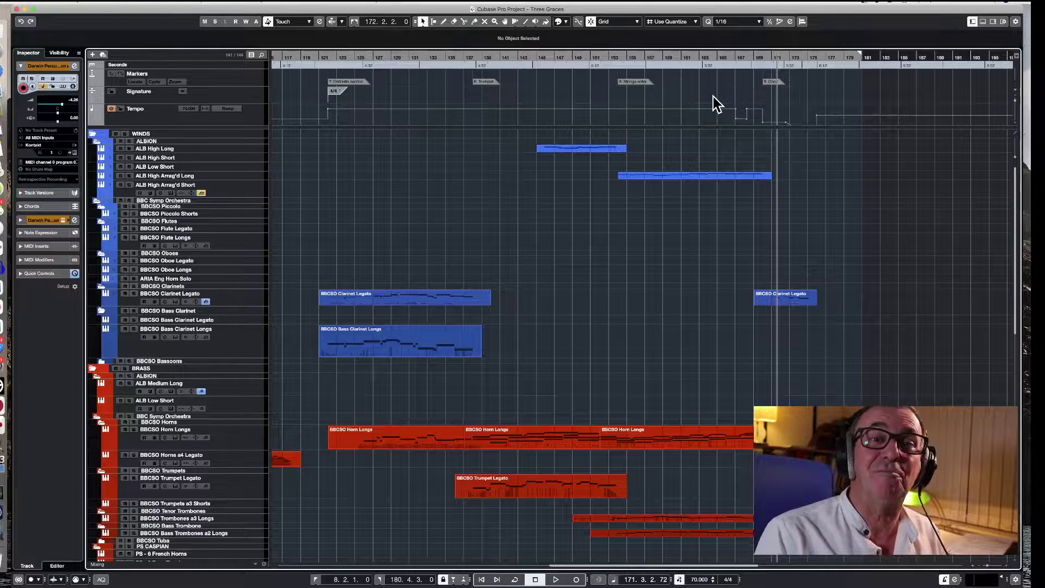
- Export the project as a MIDI file named Untitled.midi on the Desktop, keeping the default export options
{"action": "scroll", "coordinate": [483, 191], "scroll_direction": "left", "scroll_amount": 15}
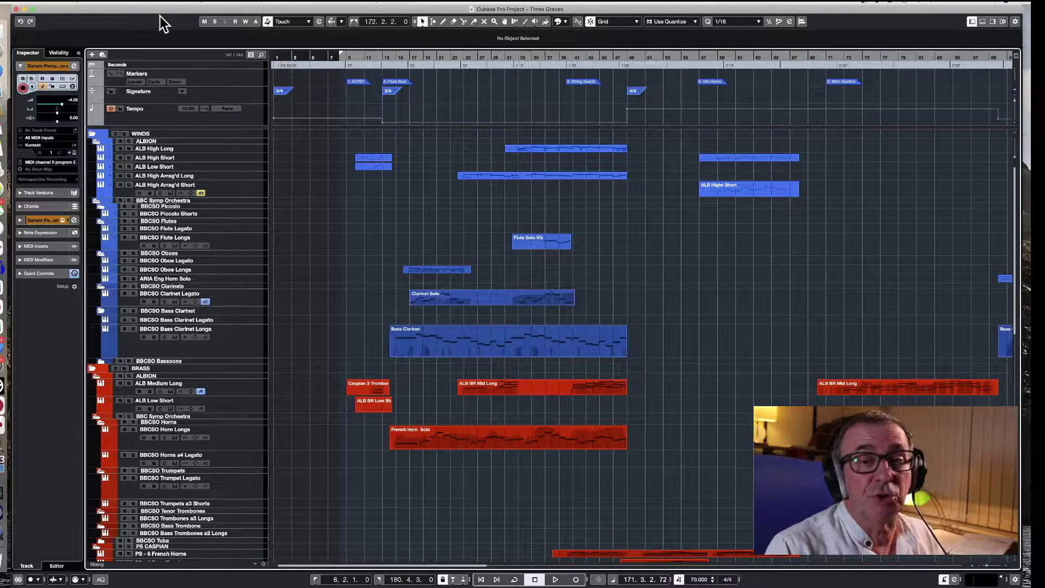
{"action": "left_click", "coordinate": [38, 3]}
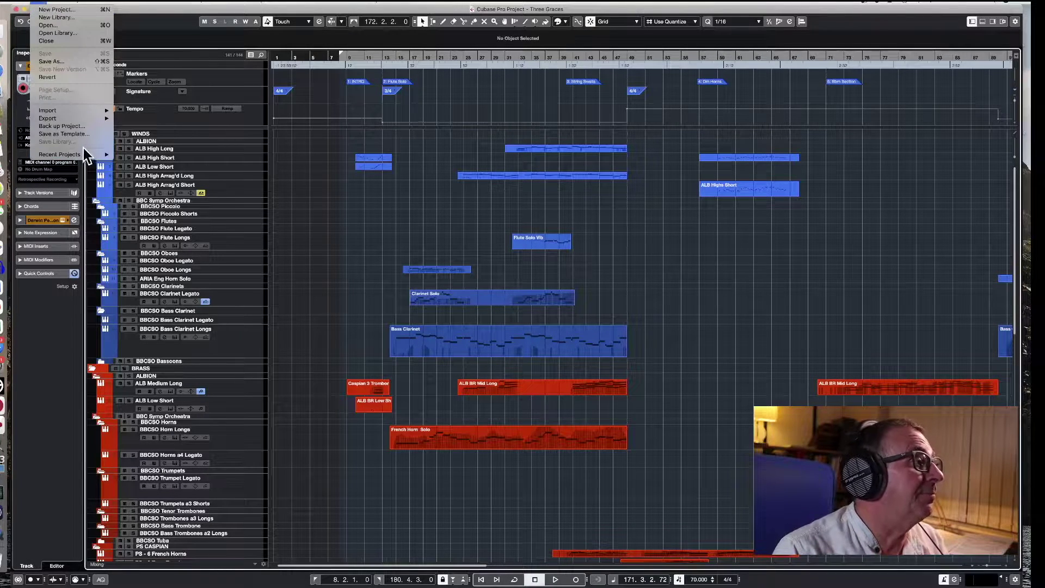
{"action": "mouse_move", "coordinate": [69, 112]}
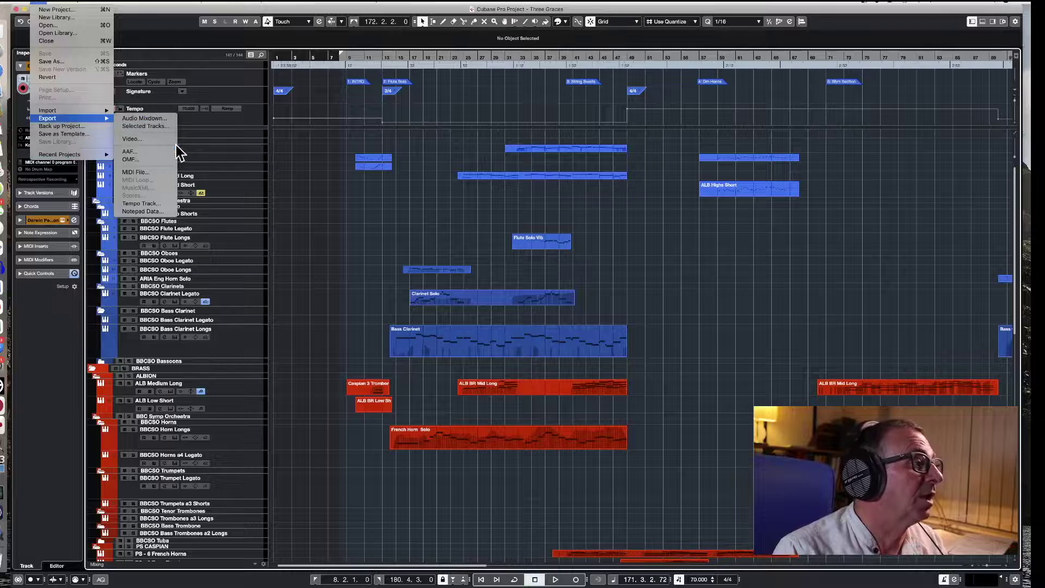
{"action": "left_click", "coordinate": [155, 170]}
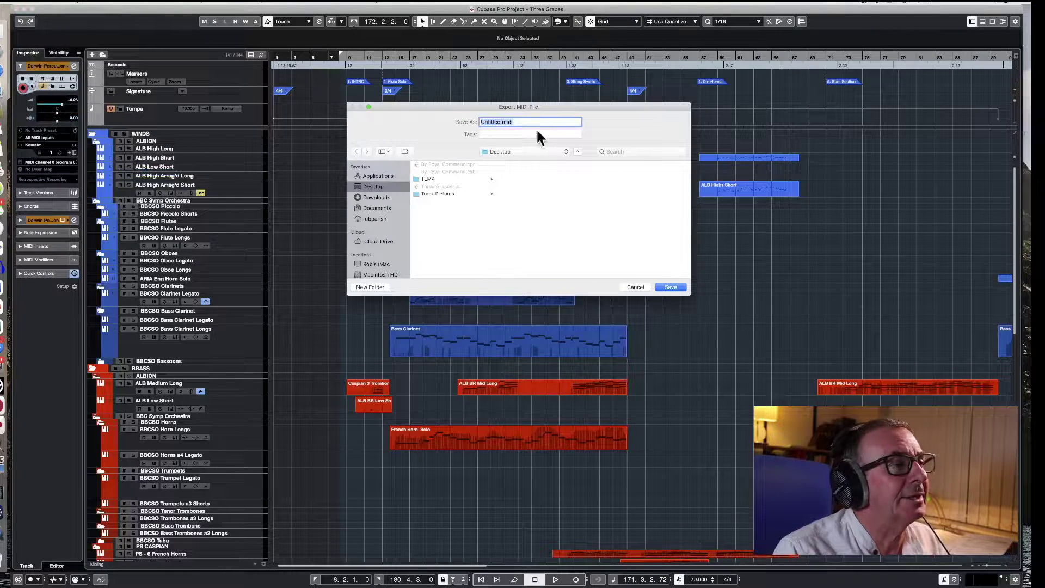
{"action": "left_click", "coordinate": [672, 288]}
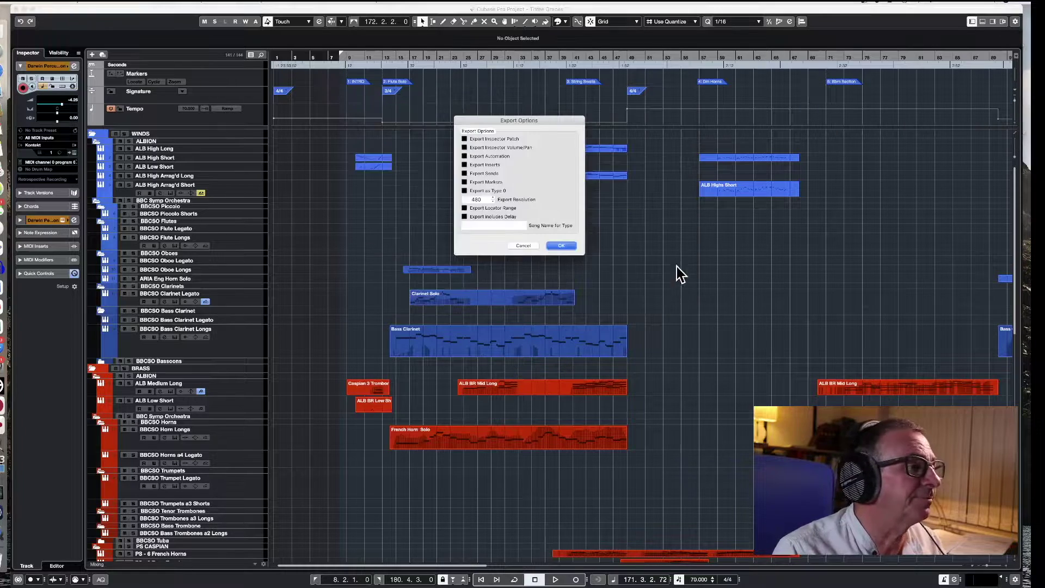
{"action": "left_click", "coordinate": [558, 245]}
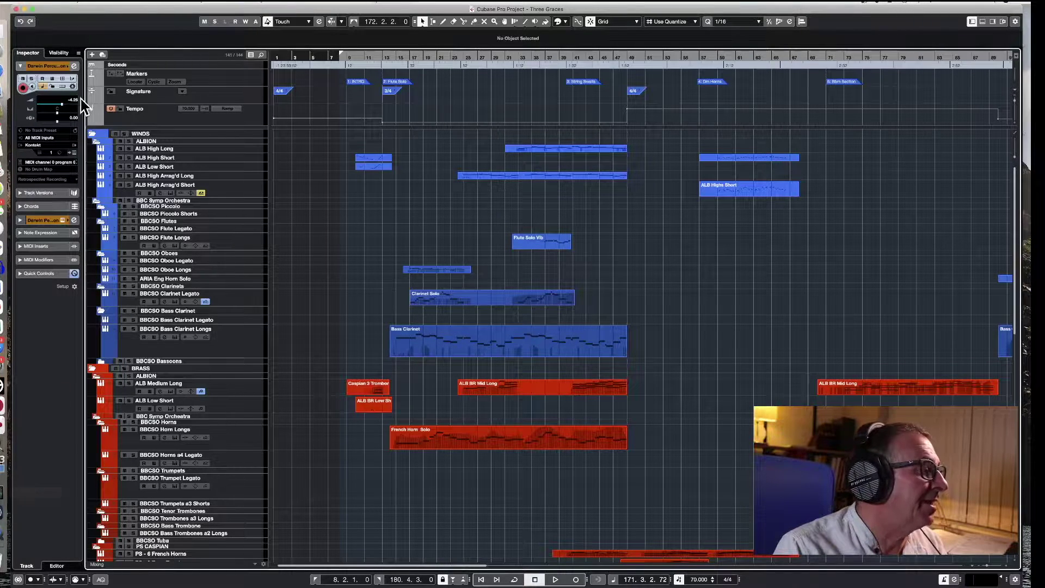
- Minimize the project window and open Untitled.midi from the desktop in Dorico, accepting the default MIDI import options
{"action": "left_click", "coordinate": [24, 9]}
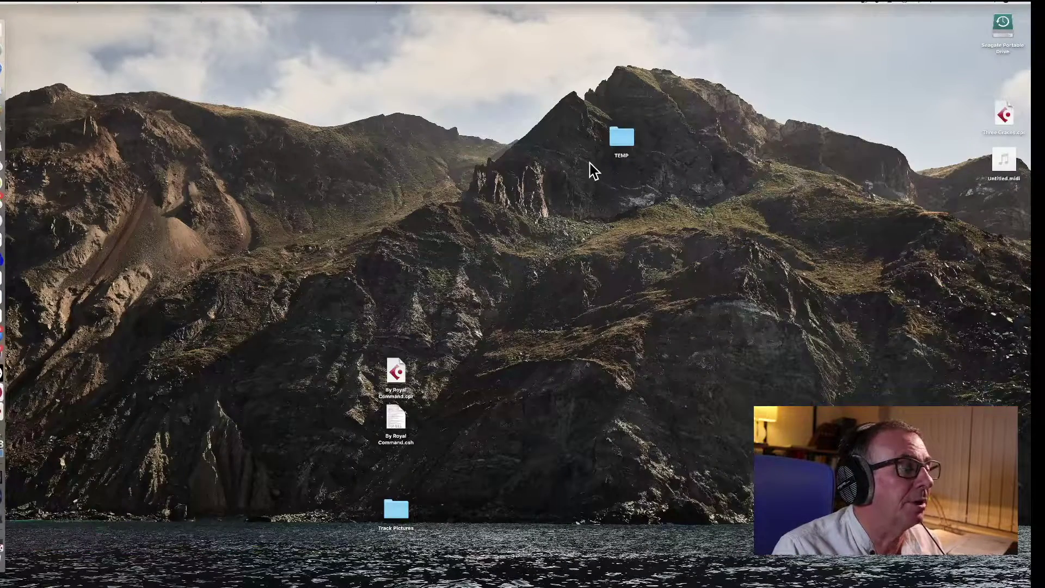
{"action": "mouse_move", "coordinate": [1008, 172]}
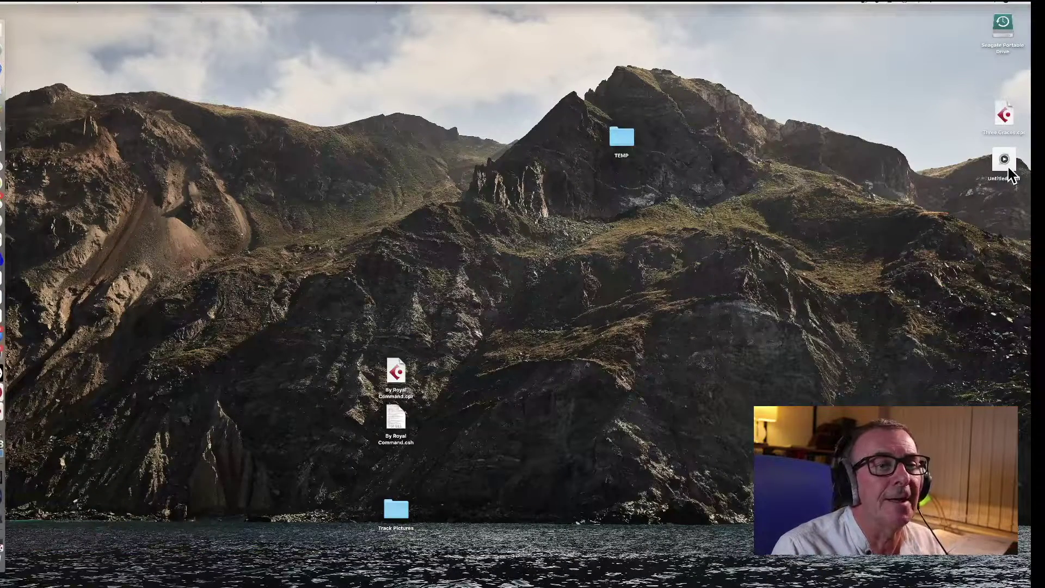
{"action": "double_click", "coordinate": [1007, 169]}
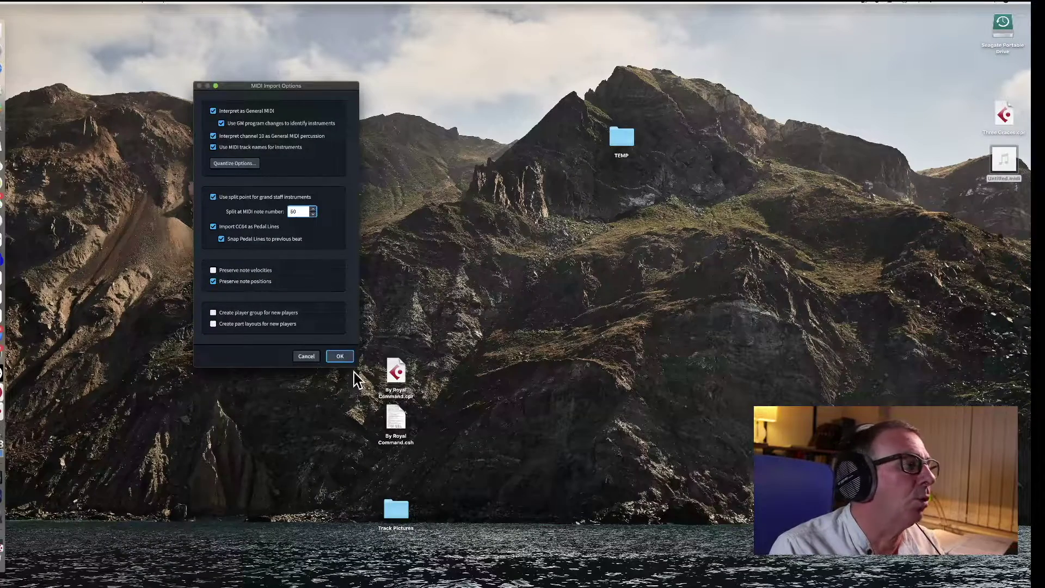
{"action": "left_click", "coordinate": [339, 357]}
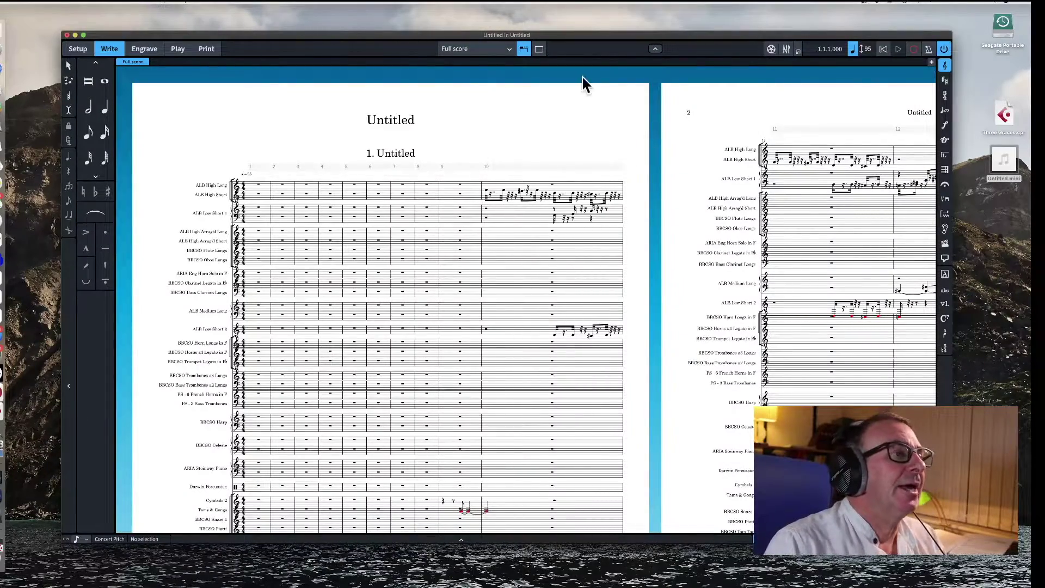
- Enlarge the score window to fill the screen and switch the full score to Galley View
{"action": "left_click_drag", "start_coordinate": [579, 32], "coordinate": [526, 8]}
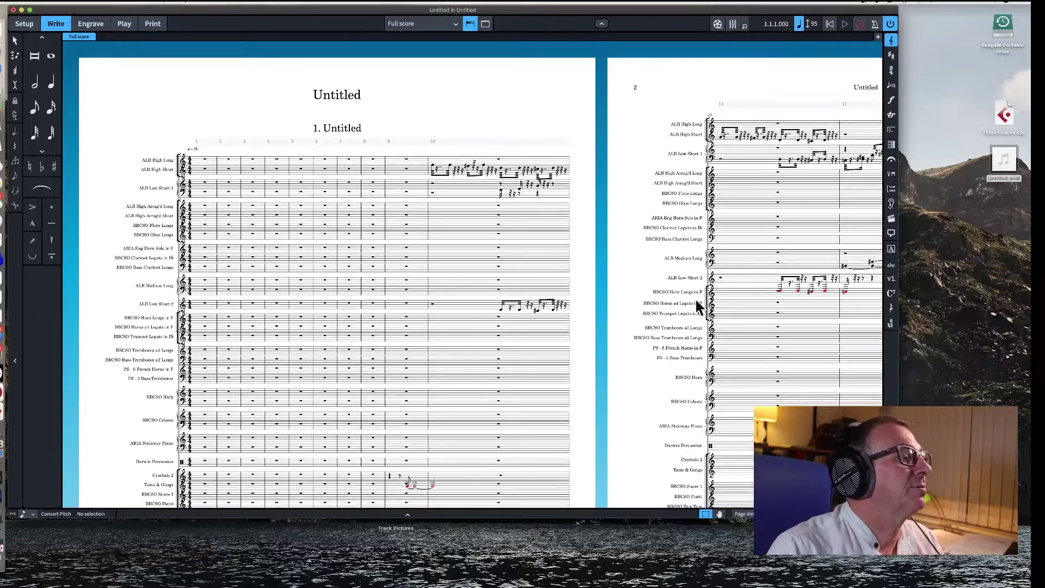
{"action": "left_click_drag", "start_coordinate": [897, 519], "coordinate": [1030, 580]}
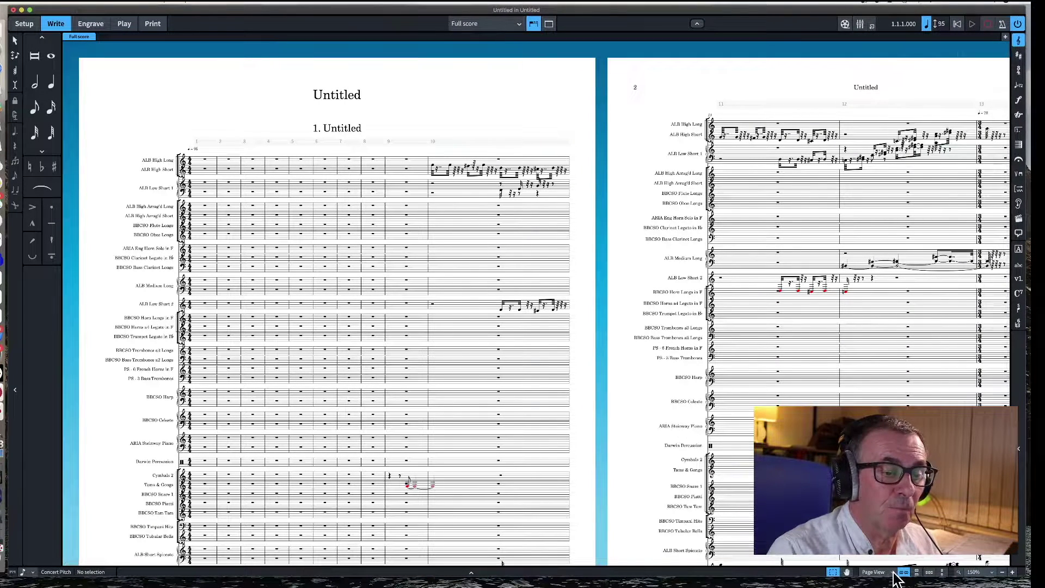
{"action": "left_click", "coordinate": [880, 562]}
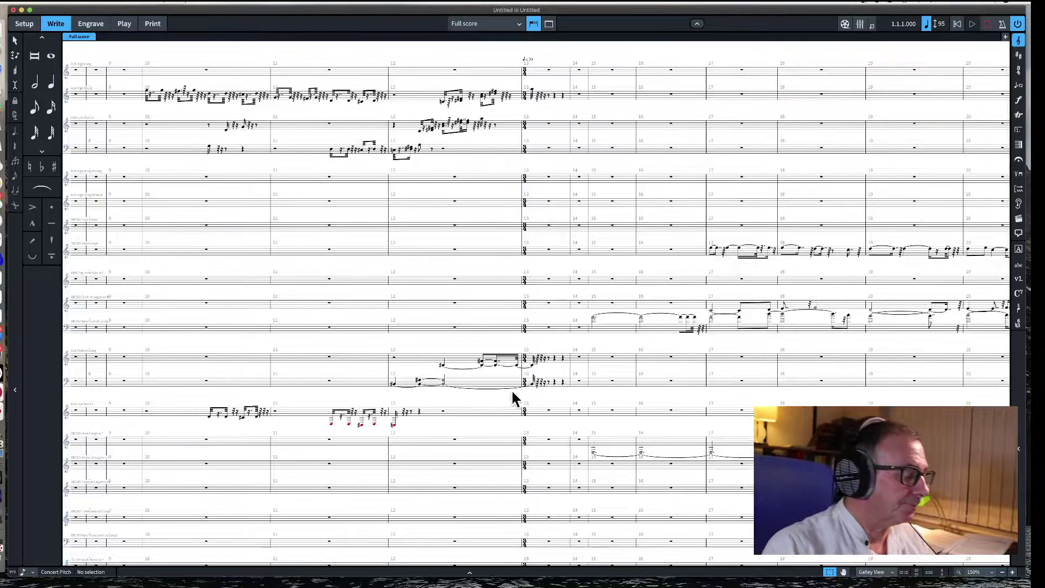
- Examine the opening bars of the imported score up close, checking how the wind and brass rhythms are notated
{"action": "scroll", "coordinate": [606, 365], "scroll_direction": "left", "scroll_amount": 5}
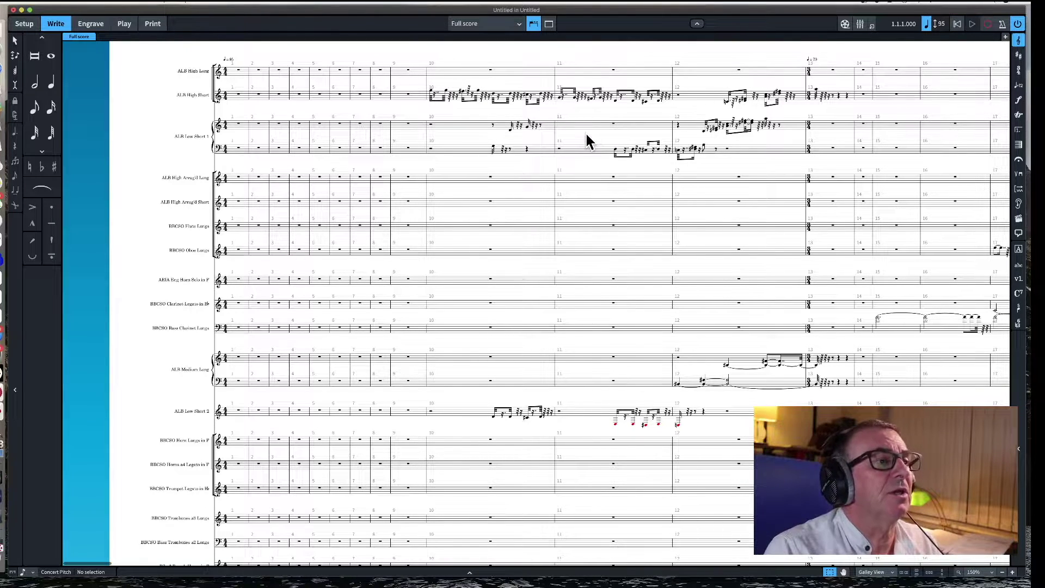
{"action": "scroll", "coordinate": [591, 177], "scroll_direction": "up", "scroll_amount": 1}
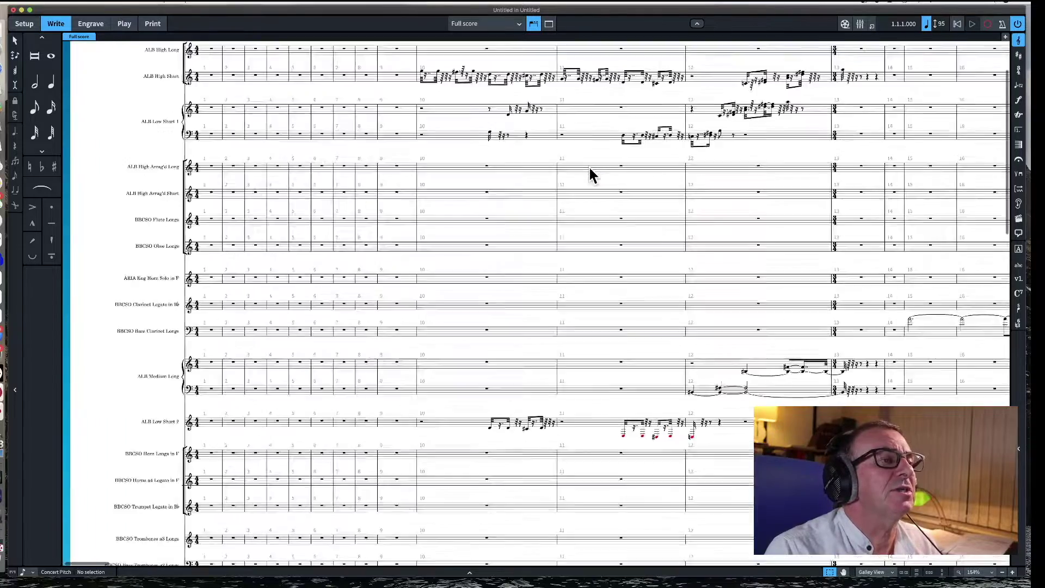
{"action": "scroll", "coordinate": [589, 165], "scroll_direction": "up", "scroll_amount": 2}
{"action": "left_click", "coordinate": [589, 166]}
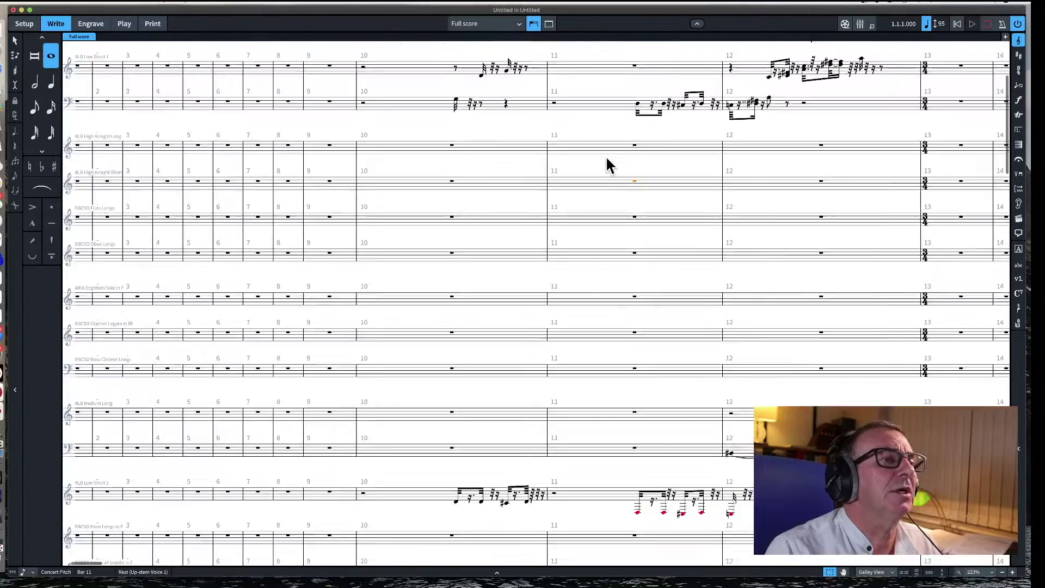
{"action": "scroll", "coordinate": [605, 156], "scroll_direction": "up", "scroll_amount": 2}
{"action": "key", "text": "Escape"}
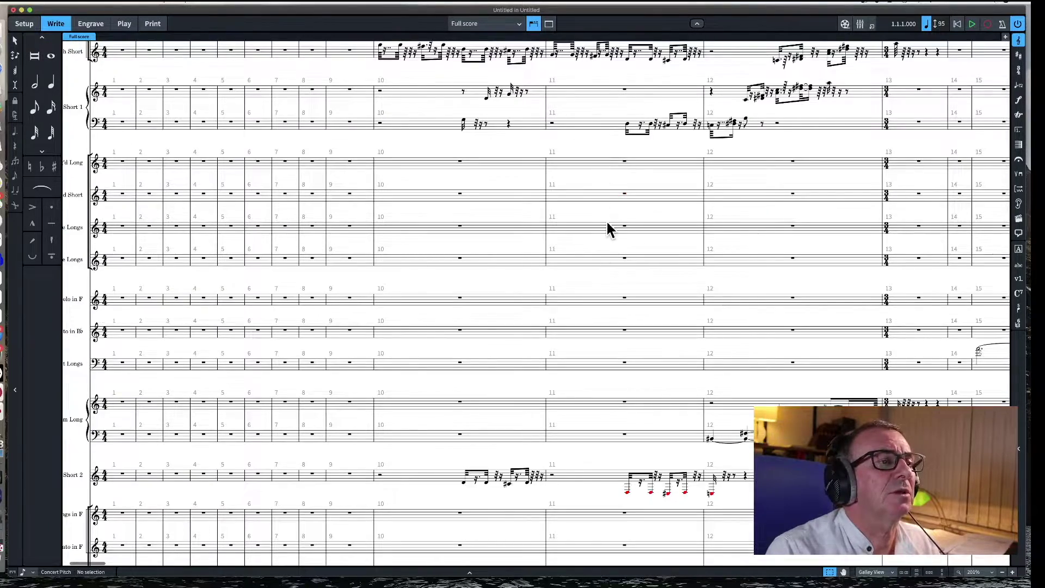
{"action": "scroll", "coordinate": [609, 227], "scroll_direction": "up", "scroll_amount": 3}
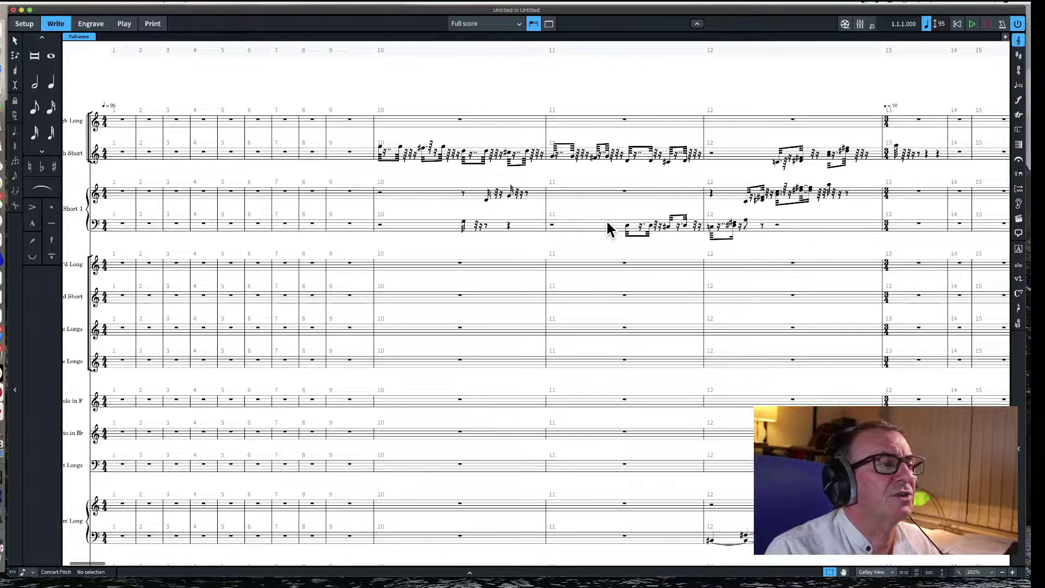
{"action": "scroll", "coordinate": [609, 228], "scroll_direction": "right", "scroll_amount": 5}
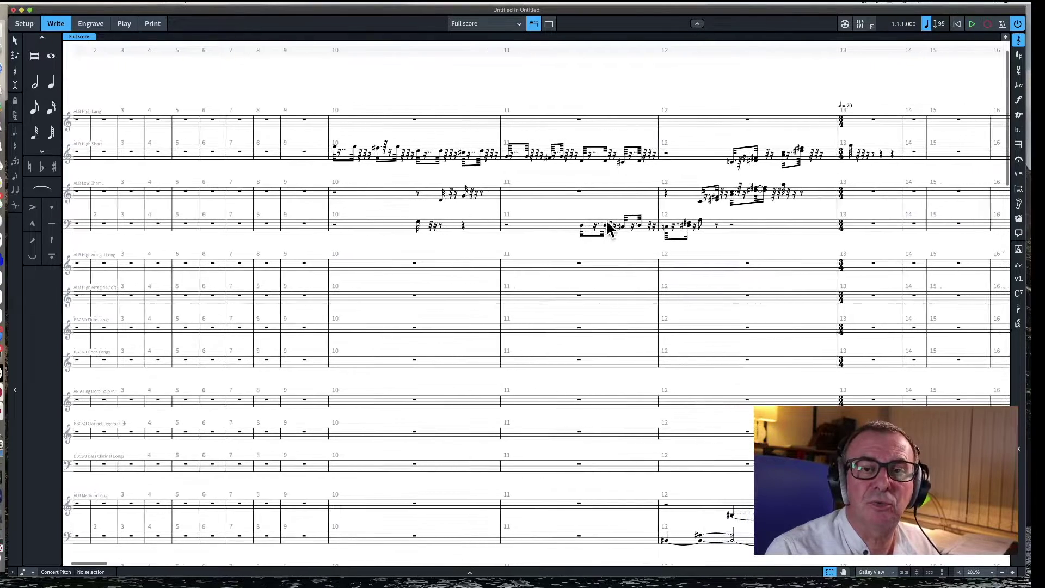
- Examine bars 10 to 22 of the score, checking how the wind, horn and harp rhythms are notated
{"action": "scroll", "coordinate": [608, 228], "scroll_direction": "right", "scroll_amount": 8}
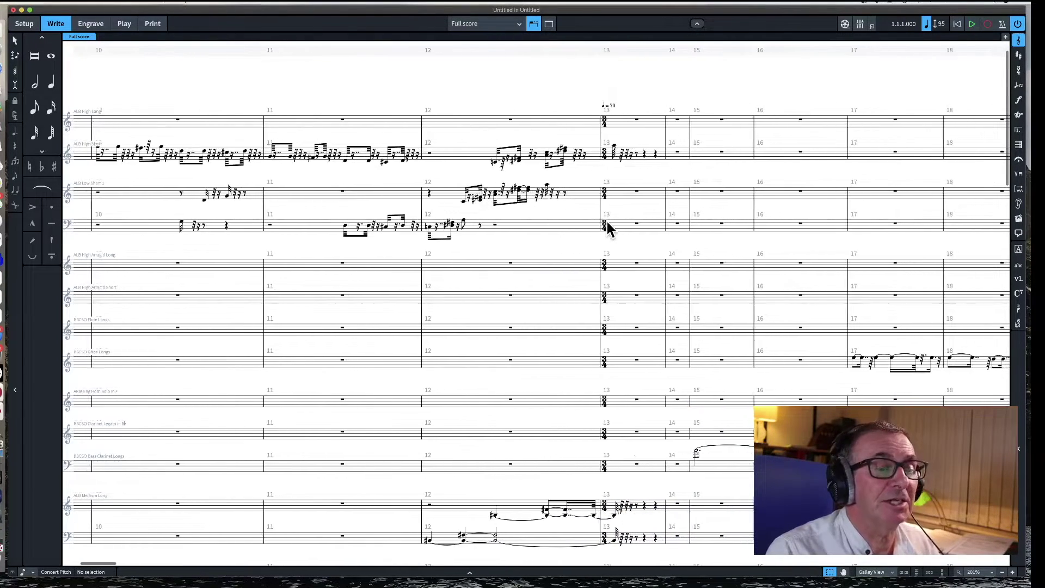
{"action": "scroll", "coordinate": [607, 223], "scroll_direction": "right", "scroll_amount": 8}
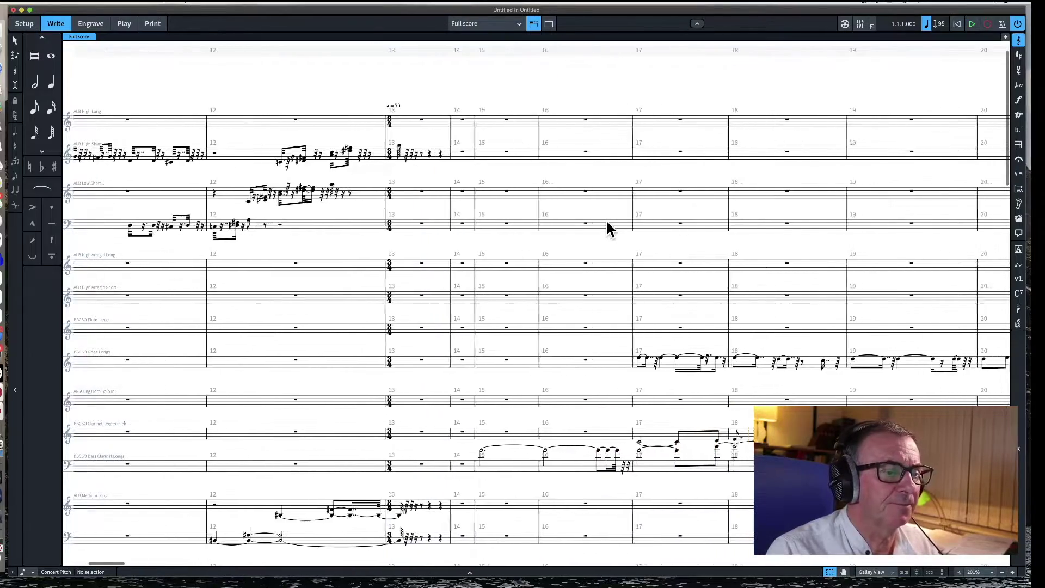
{"action": "scroll", "coordinate": [607, 224], "scroll_direction": "down", "scroll_amount": 8}
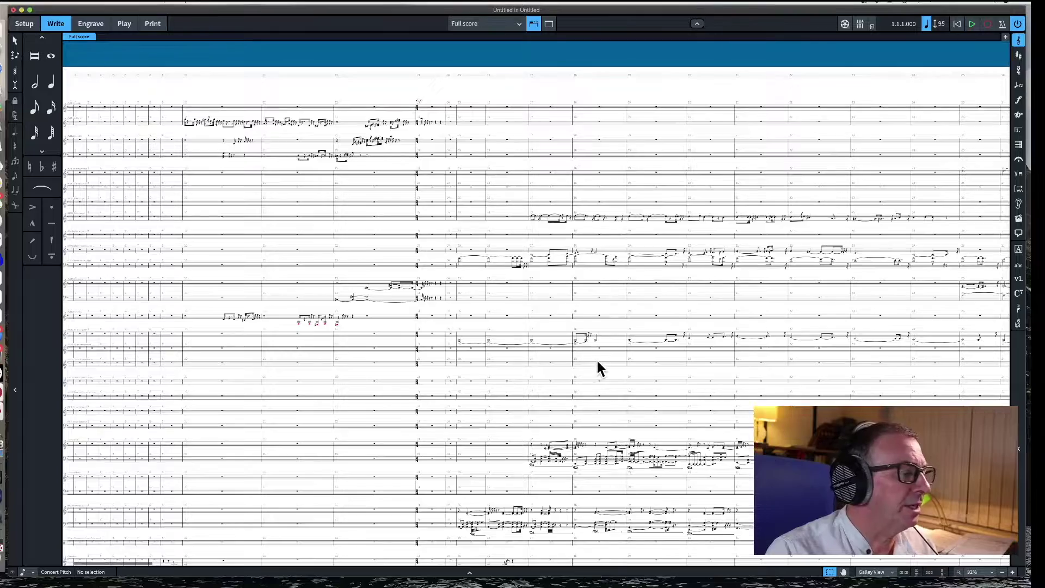
{"action": "scroll", "coordinate": [596, 364], "scroll_direction": "down", "scroll_amount": 2}
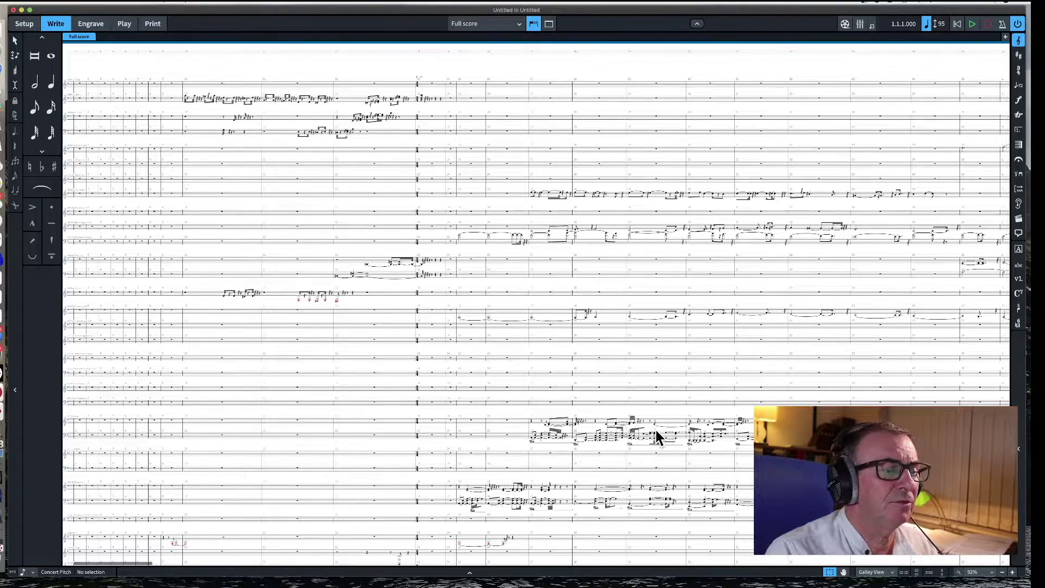
{"action": "scroll", "coordinate": [655, 431], "scroll_direction": "up", "scroll_amount": 5}
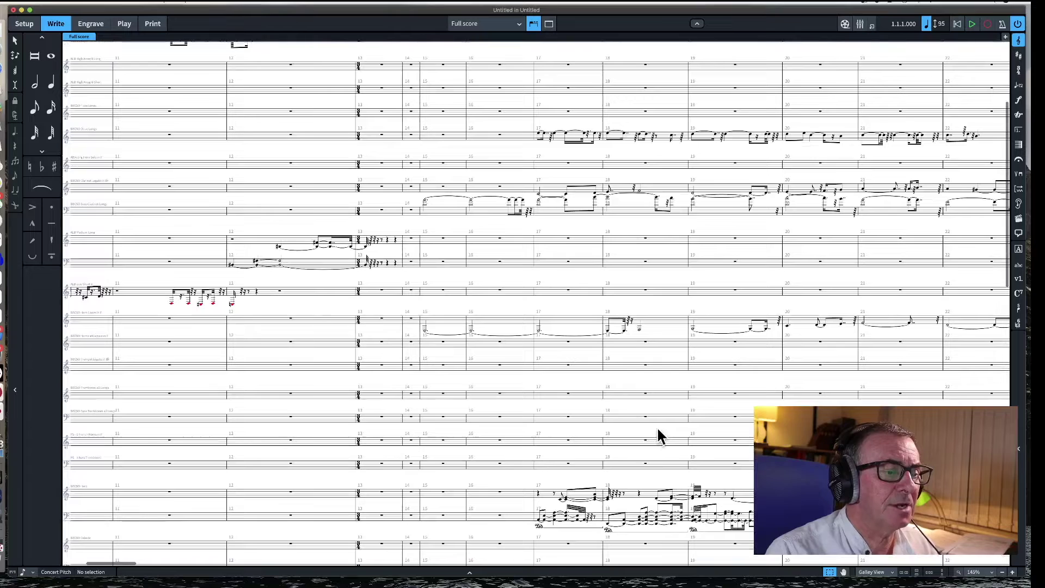
{"action": "left_click_drag", "start_coordinate": [658, 428], "coordinate": [550, 280]}
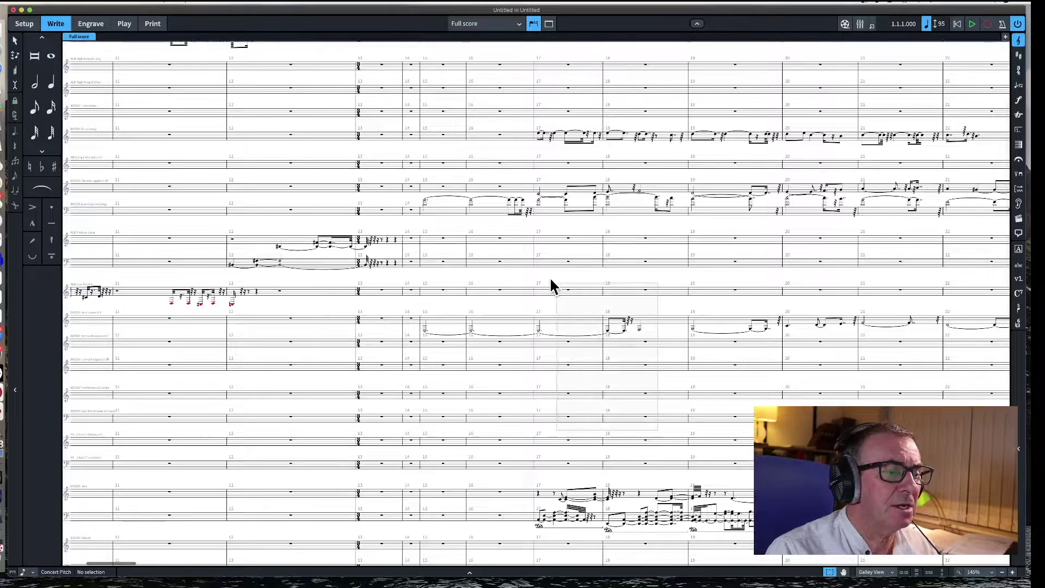
{"action": "left_click", "coordinate": [651, 512]}
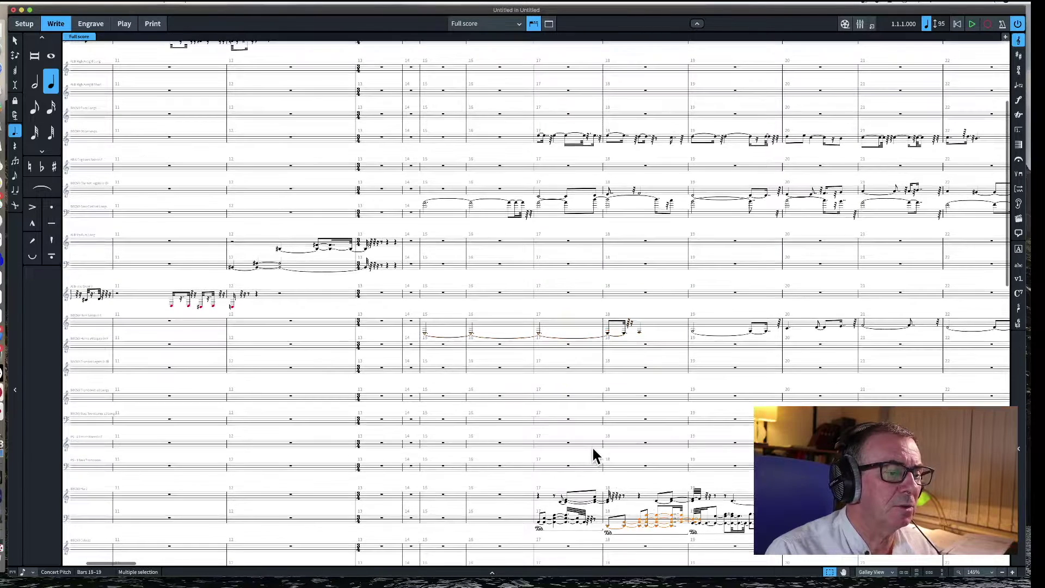
{"action": "left_click", "coordinate": [523, 404]}
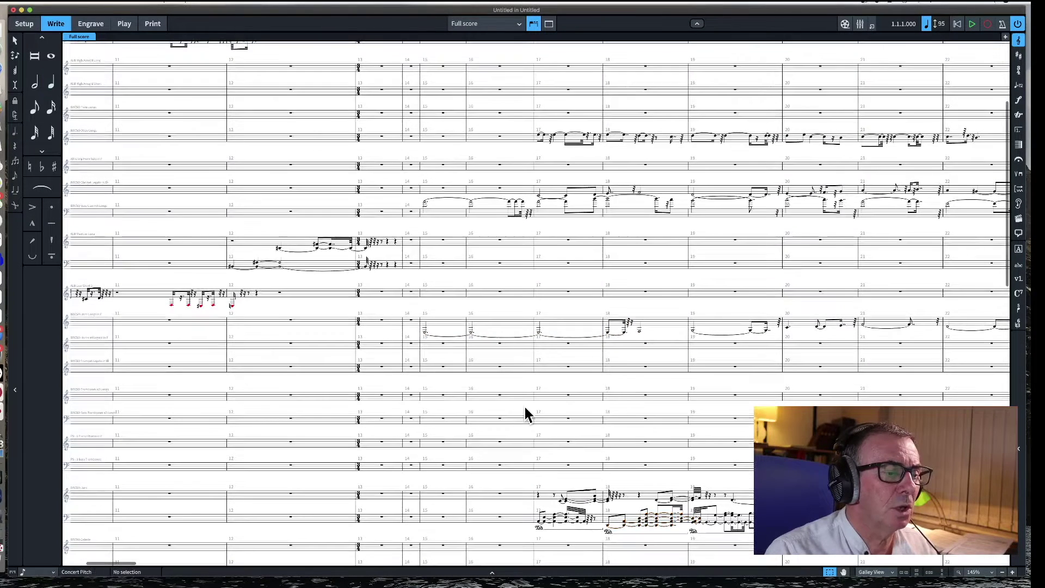
{"action": "left_click_drag", "start_coordinate": [629, 434], "coordinate": [527, 494]}
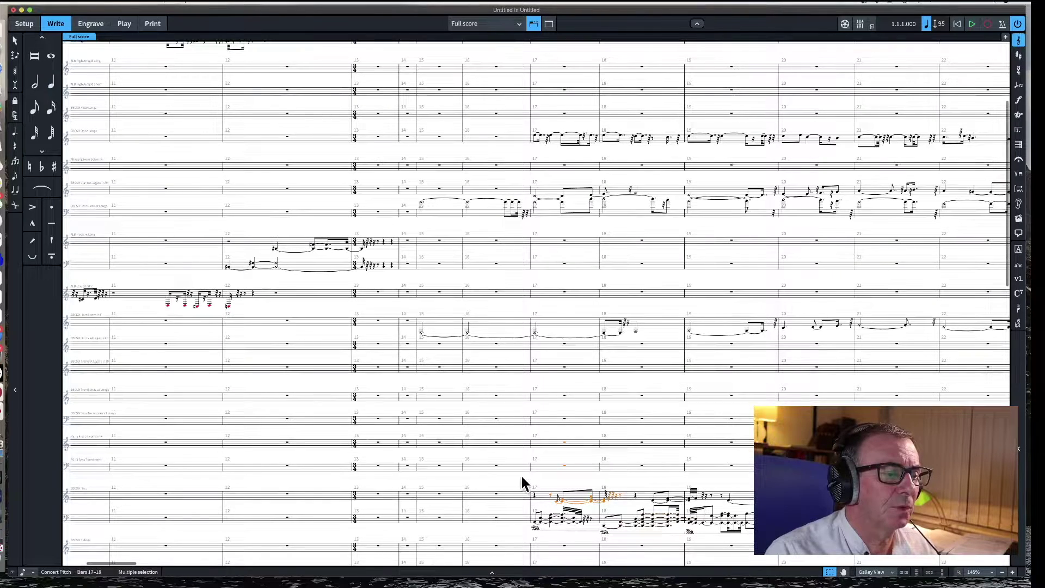
{"action": "left_click", "coordinate": [497, 465]}
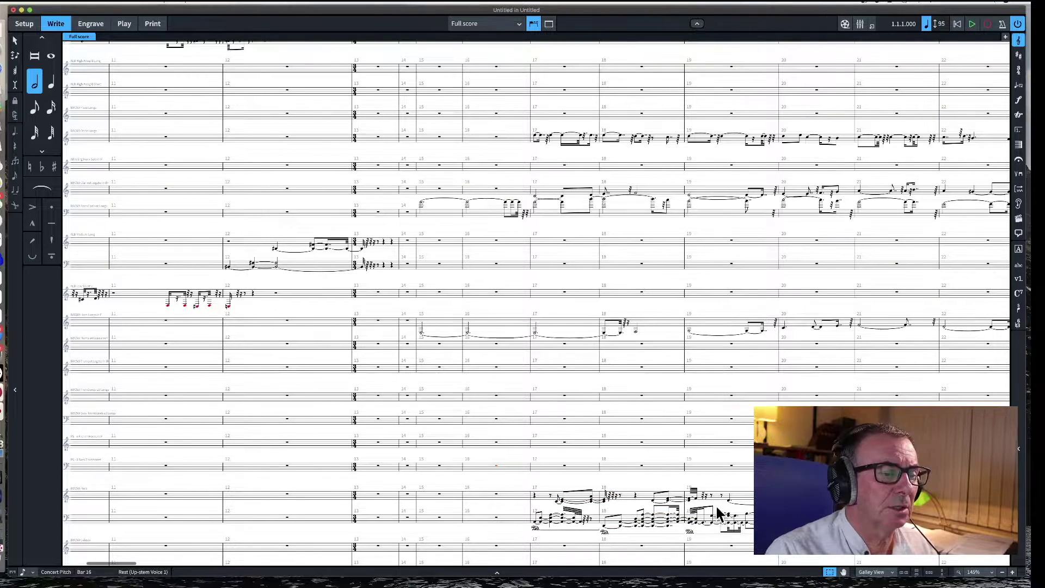
- Examine the score onward to about bar 47 up close, checking the note lengths and rests in the horn, harp and piano parts
{"action": "scroll", "coordinate": [683, 503], "scroll_direction": "up", "scroll_amount": 5}
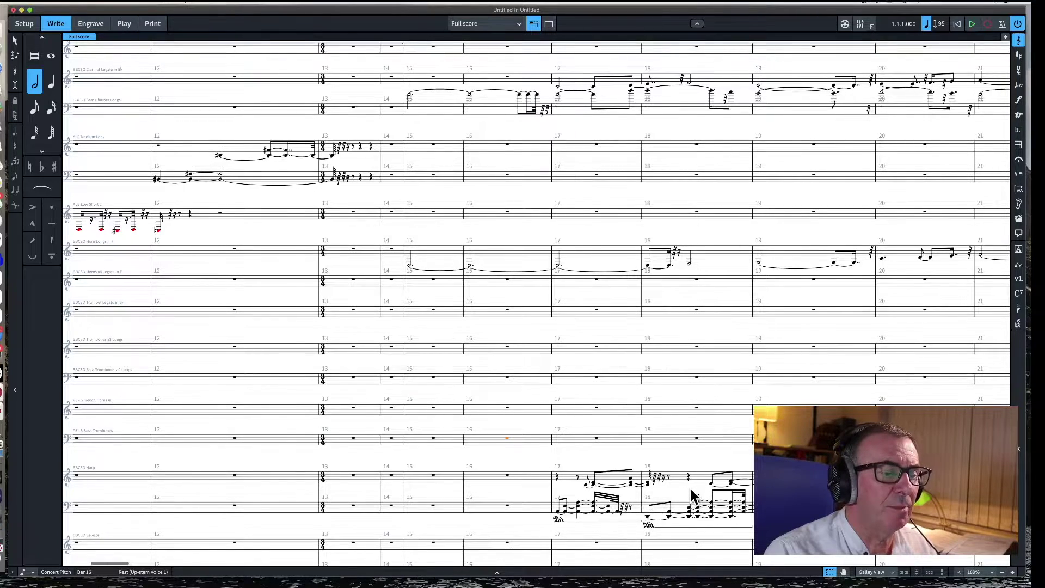
{"action": "scroll", "coordinate": [688, 490], "scroll_direction": "right", "scroll_amount": 5}
{"action": "scroll", "coordinate": [688, 488], "scroll_direction": "right", "scroll_amount": 15}
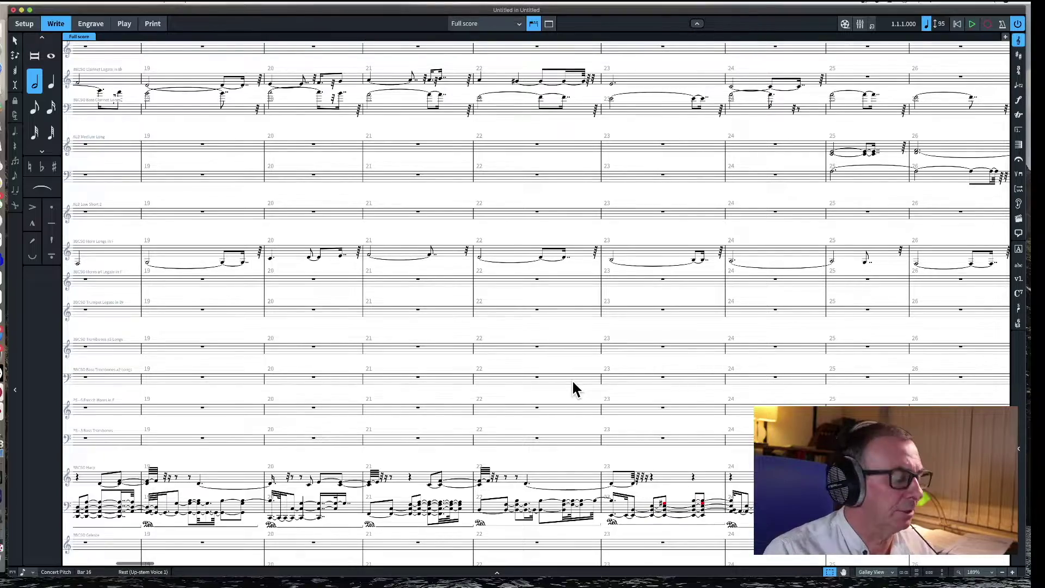
{"action": "scroll", "coordinate": [572, 377], "scroll_direction": "down", "scroll_amount": 5}
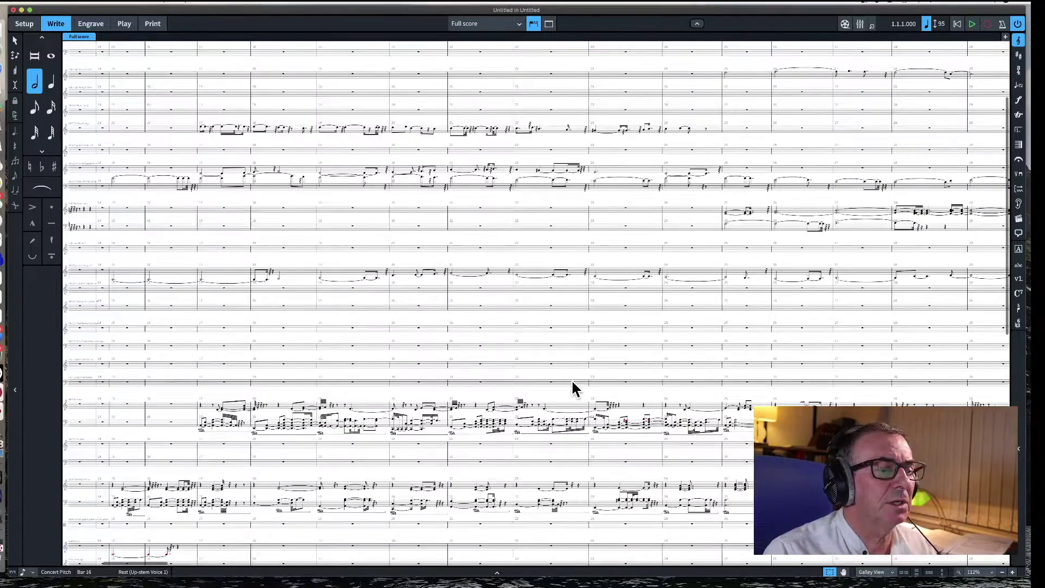
{"action": "scroll", "coordinate": [570, 379], "scroll_direction": "right", "scroll_amount": 1}
{"action": "scroll", "coordinate": [572, 379], "scroll_direction": "right", "scroll_amount": 20}
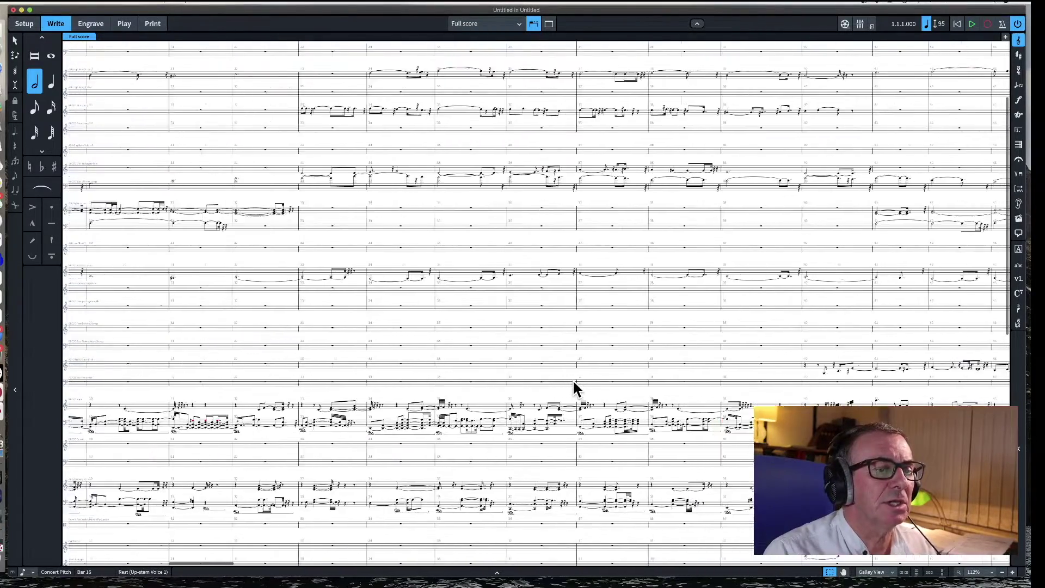
{"action": "scroll", "coordinate": [573, 383], "scroll_direction": "right", "scroll_amount": 10}
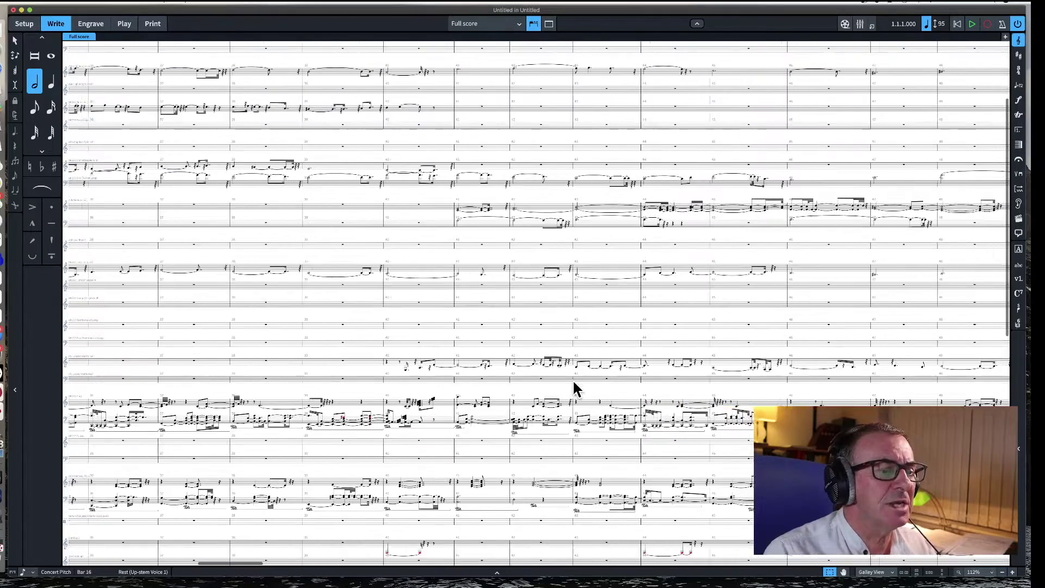
{"action": "scroll", "coordinate": [573, 388], "scroll_direction": "right", "scroll_amount": 3}
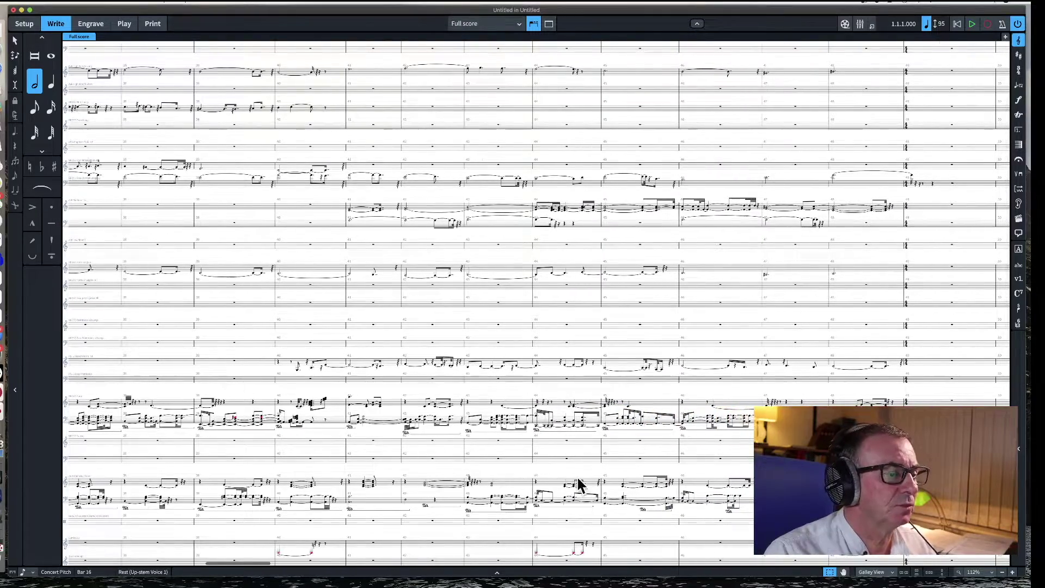
{"action": "scroll", "coordinate": [583, 481], "scroll_direction": "down", "scroll_amount": 5}
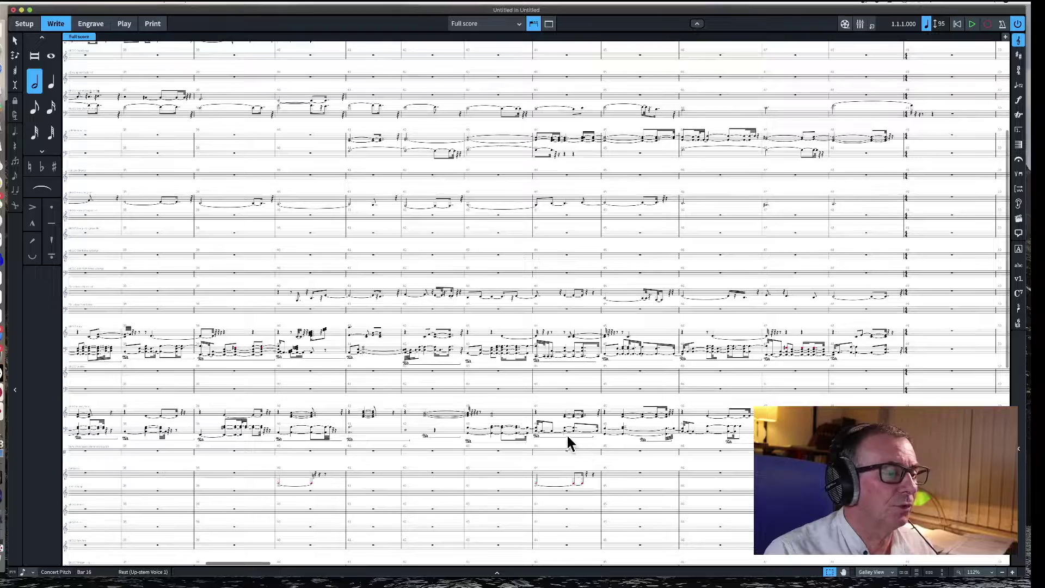
{"action": "scroll", "coordinate": [548, 417], "scroll_direction": "up", "scroll_amount": 6}
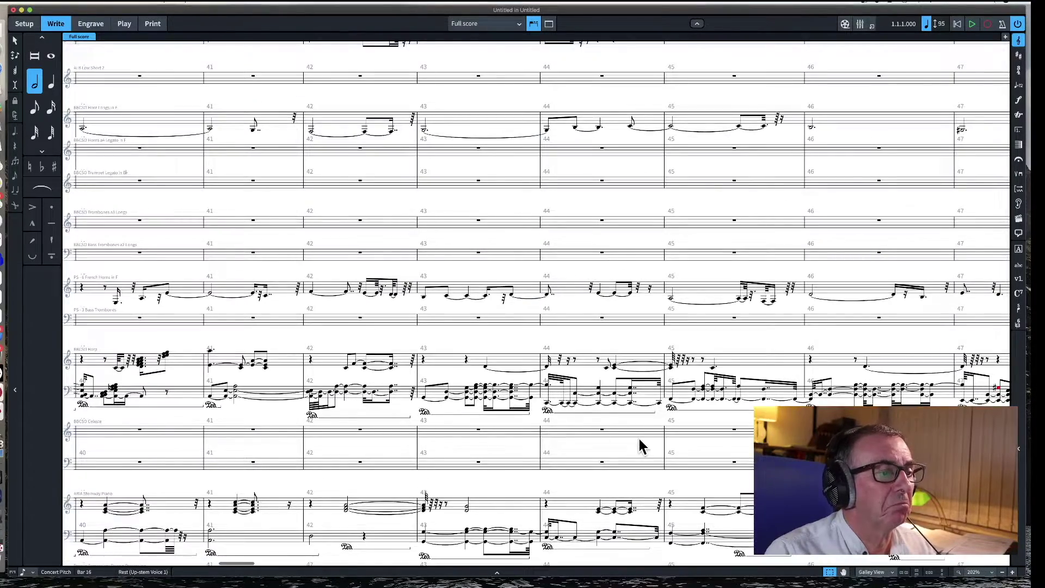
{"action": "scroll", "coordinate": [640, 440], "scroll_direction": "down", "scroll_amount": 5}
{"action": "scroll", "coordinate": [639, 445], "scroll_direction": "down", "scroll_amount": 2}
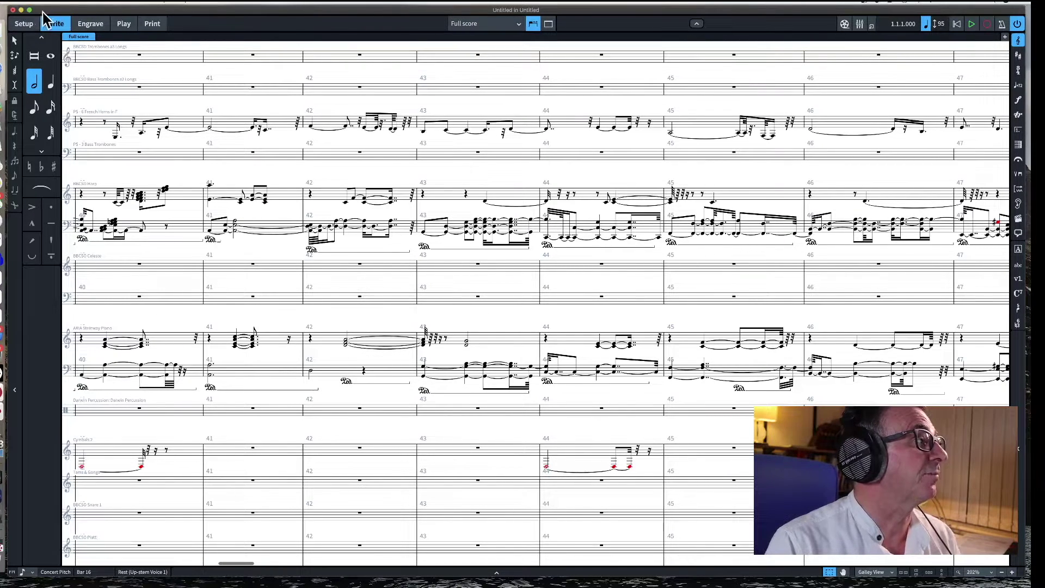
- Close the Dorico score without saving it and switch back to the Three Graces project in Cubase
{"action": "left_click", "coordinate": [14, 10]}
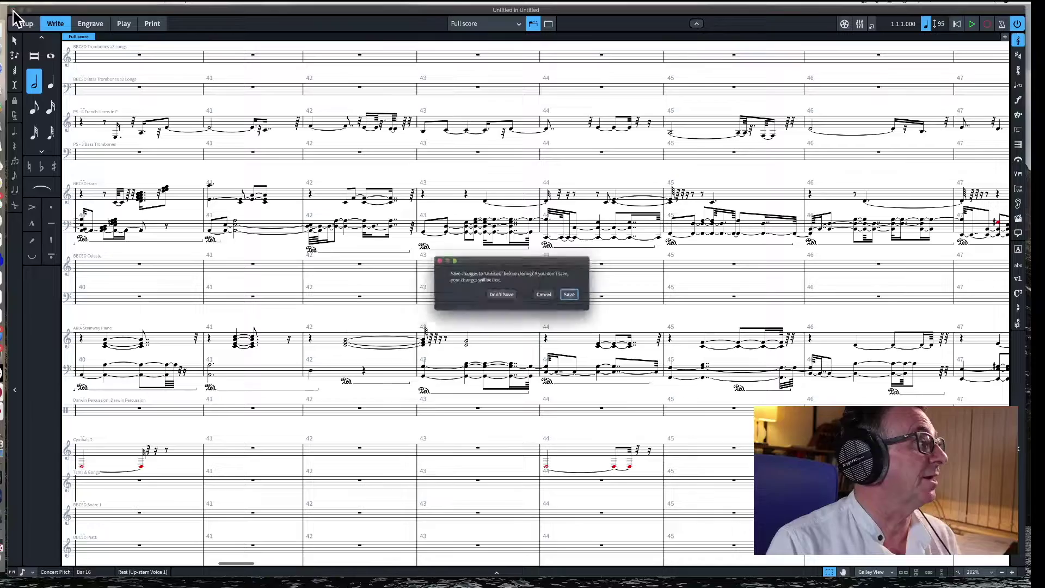
{"action": "left_click", "coordinate": [501, 298]}
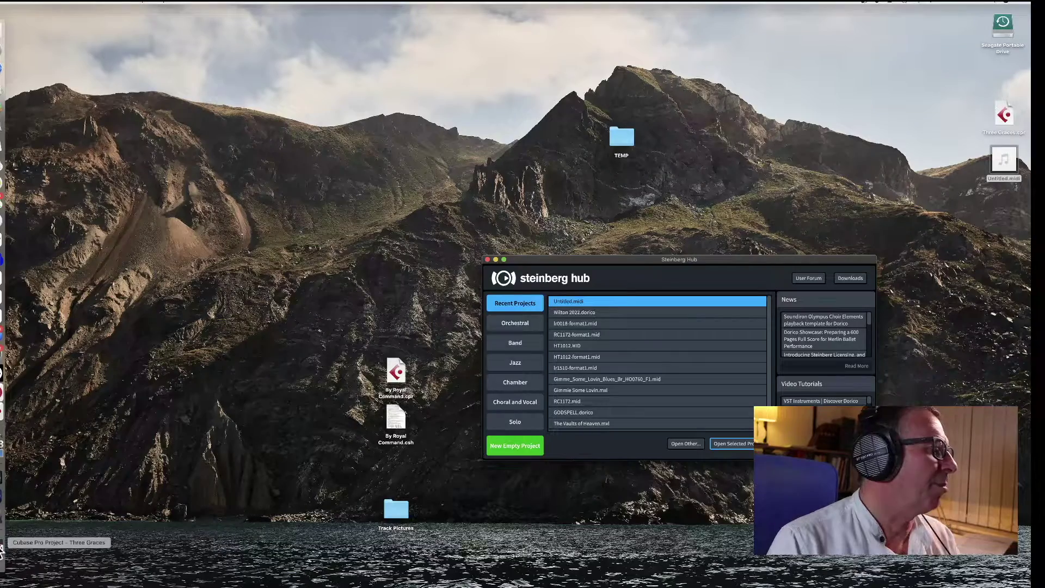
{"action": "left_click", "coordinate": [2, 551]}
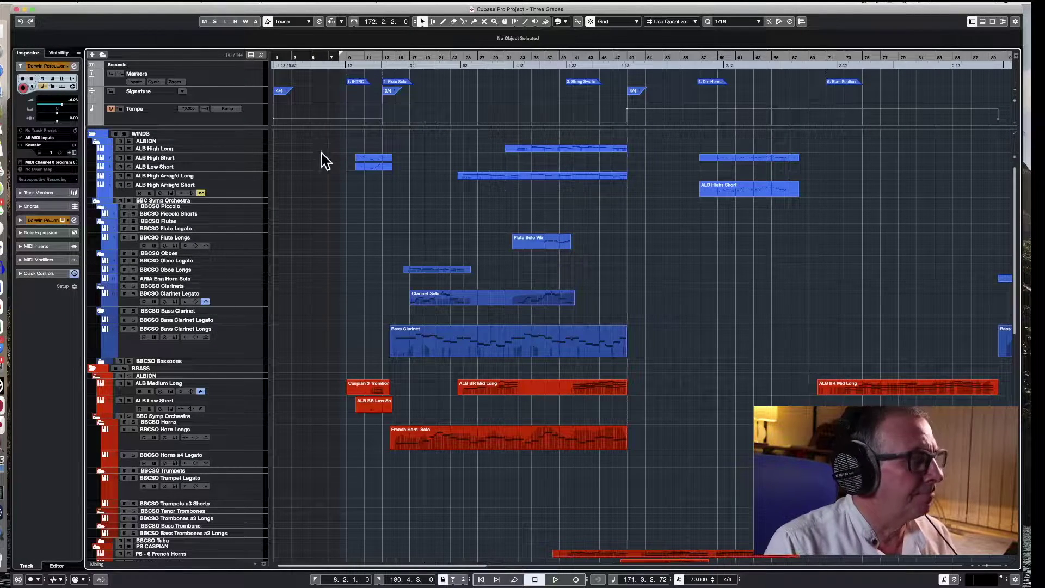
- Select the MIDI parts across the whole arrangement, review the available quantize values while keeping 1/16, and clear the selection
{"action": "key", "text": "g"}
{"action": "key", "text": "g"}
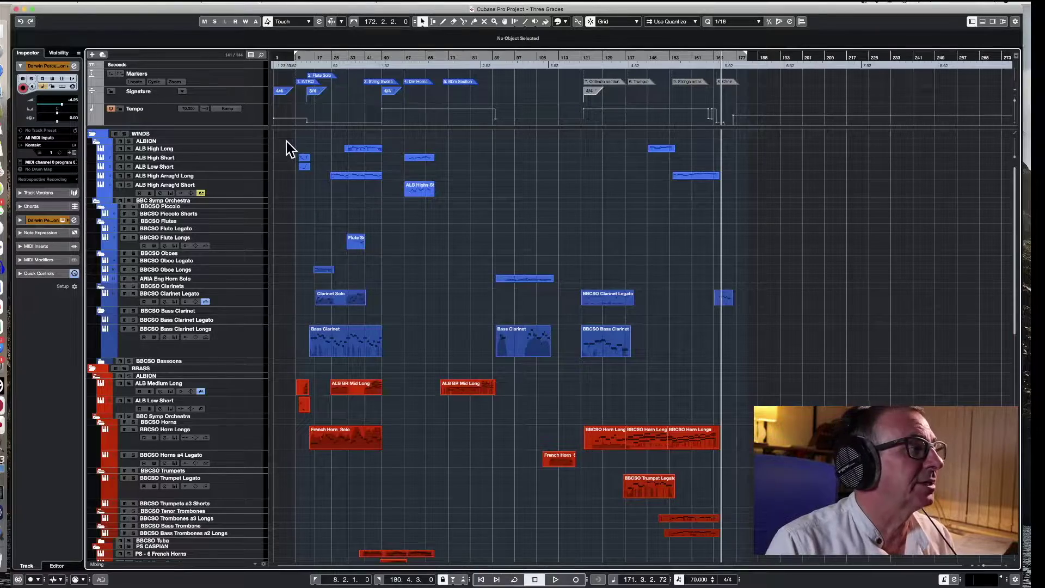
{"action": "mouse_move", "coordinate": [286, 132]}
{"action": "left_mouse_down"}
{"action": "mouse_move", "coordinate": [366, 190]}
{"action": "mouse_move", "coordinate": [657, 495]}
{"action": "mouse_move", "coordinate": [748, 572]}
{"action": "mouse_move", "coordinate": [794, 577]}
{"action": "mouse_move", "coordinate": [844, 567]}
{"action": "mouse_move", "coordinate": [813, 555]}
{"action": "mouse_move", "coordinate": [835, 555]}
{"action": "left_mouse_up"}
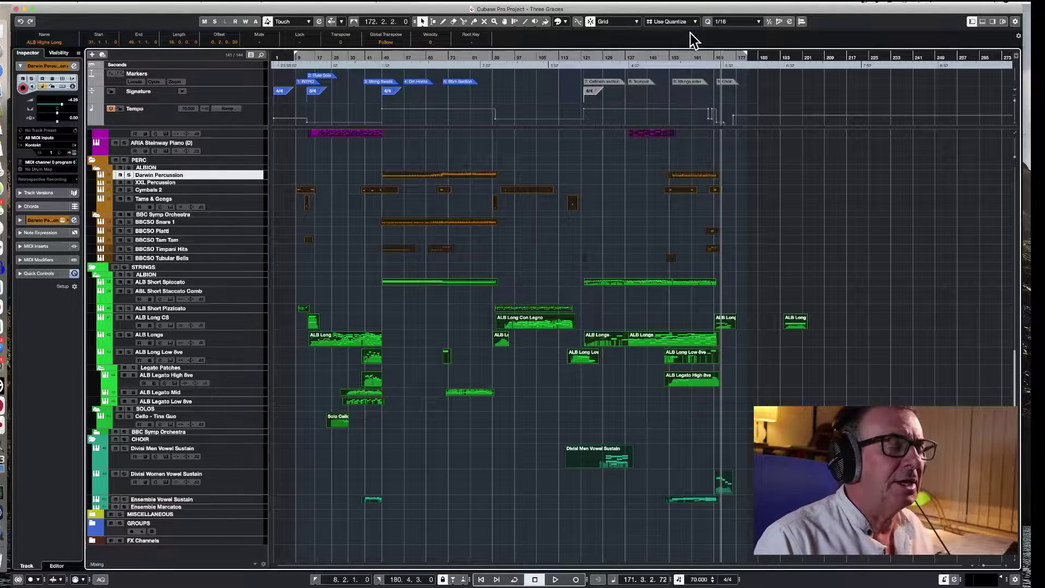
{"action": "left_click", "coordinate": [758, 22]}
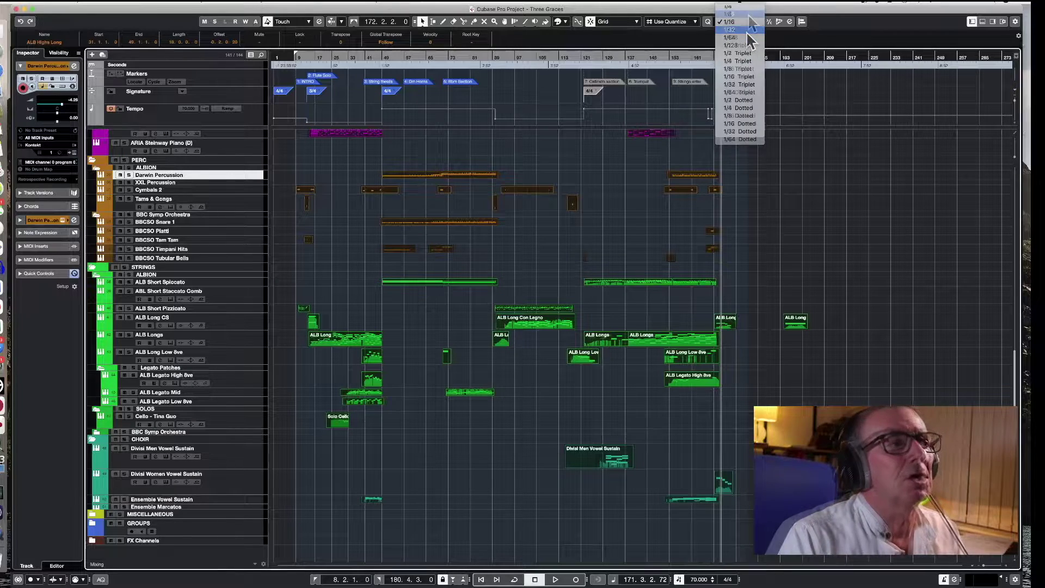
{"action": "left_click", "coordinate": [753, 144]}
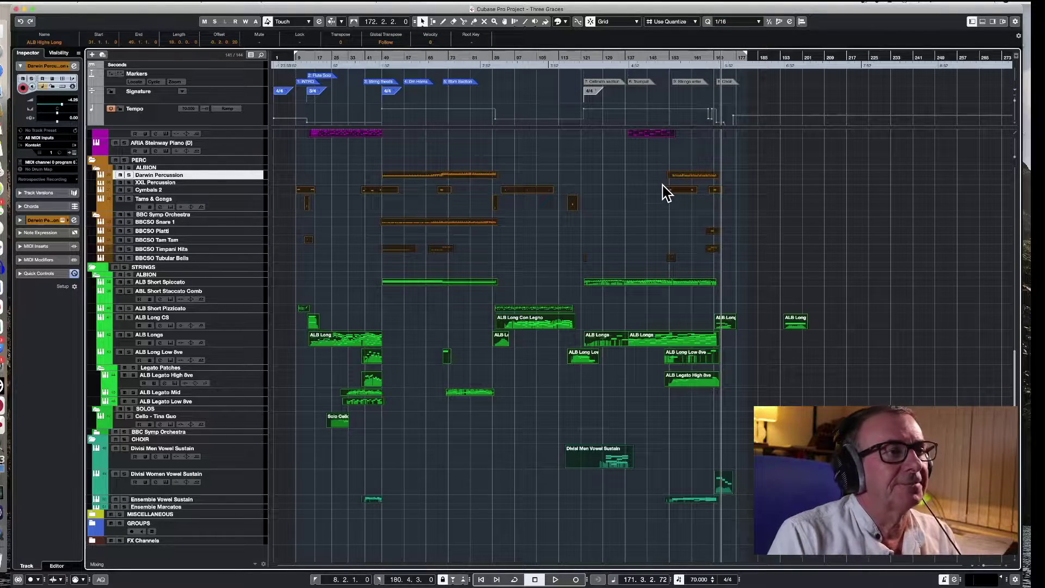
{"action": "scroll", "coordinate": [665, 193], "scroll_direction": "up", "scroll_amount": 10}
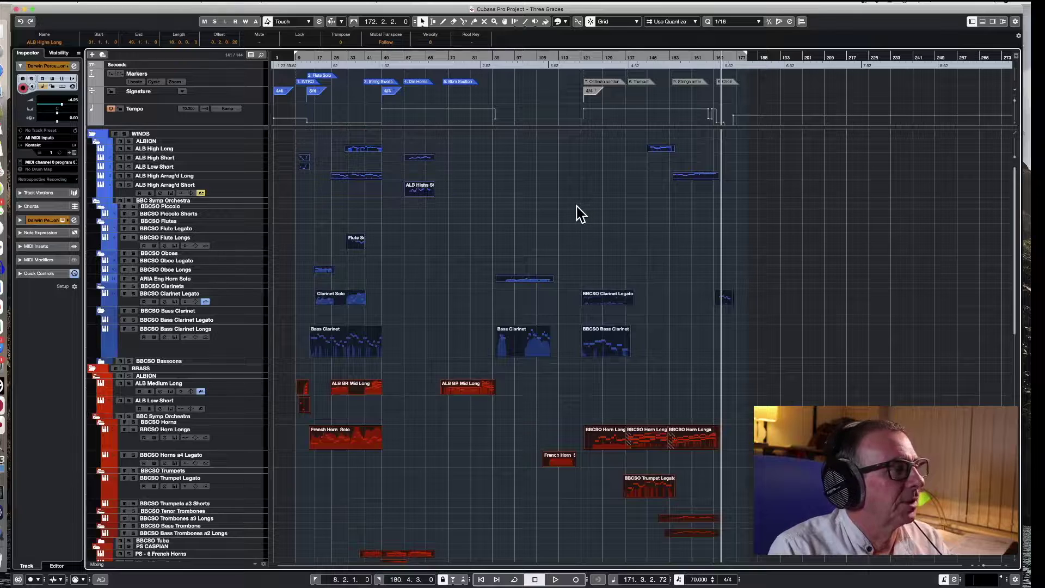
{"action": "left_click", "coordinate": [581, 214]}
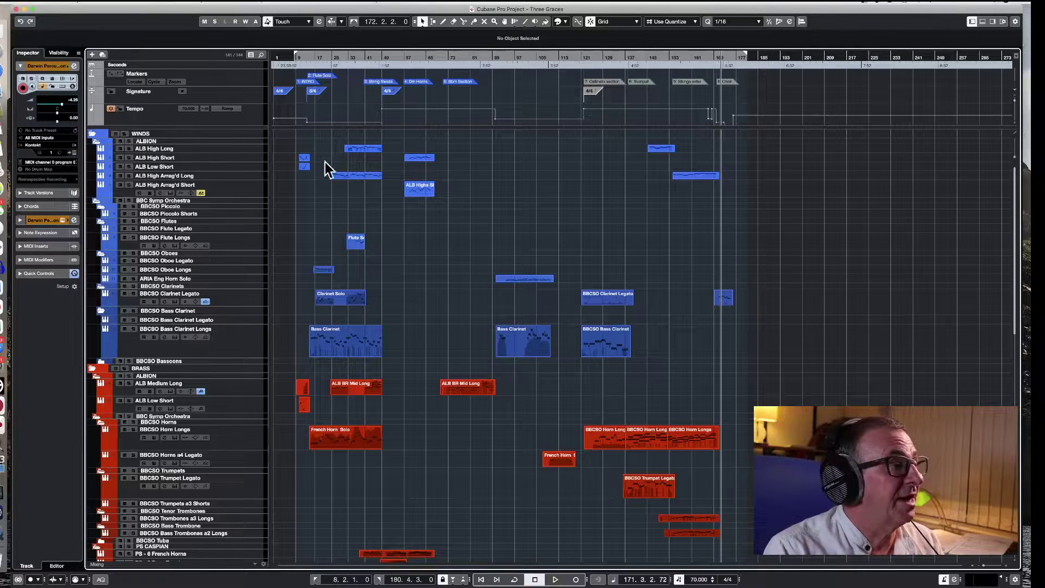
- Select every part in the project and apply the Legato MIDI function to all of them
{"action": "scroll", "coordinate": [486, 223], "scroll_direction": "down", "scroll_amount": 10}
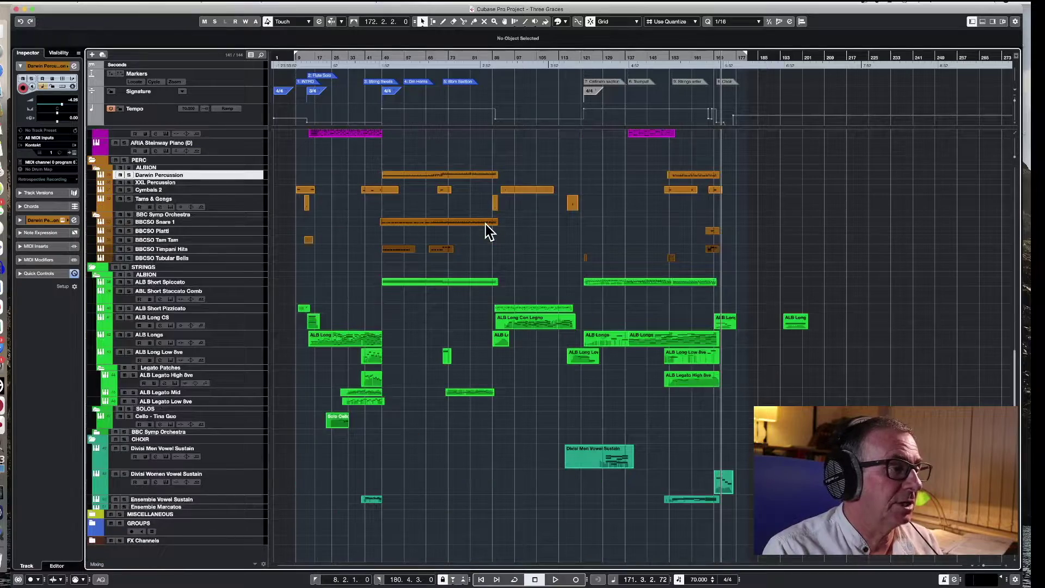
{"action": "scroll", "coordinate": [488, 225], "scroll_direction": "up", "scroll_amount": 5}
{"action": "scroll", "coordinate": [488, 224], "scroll_direction": "down", "scroll_amount": 5}
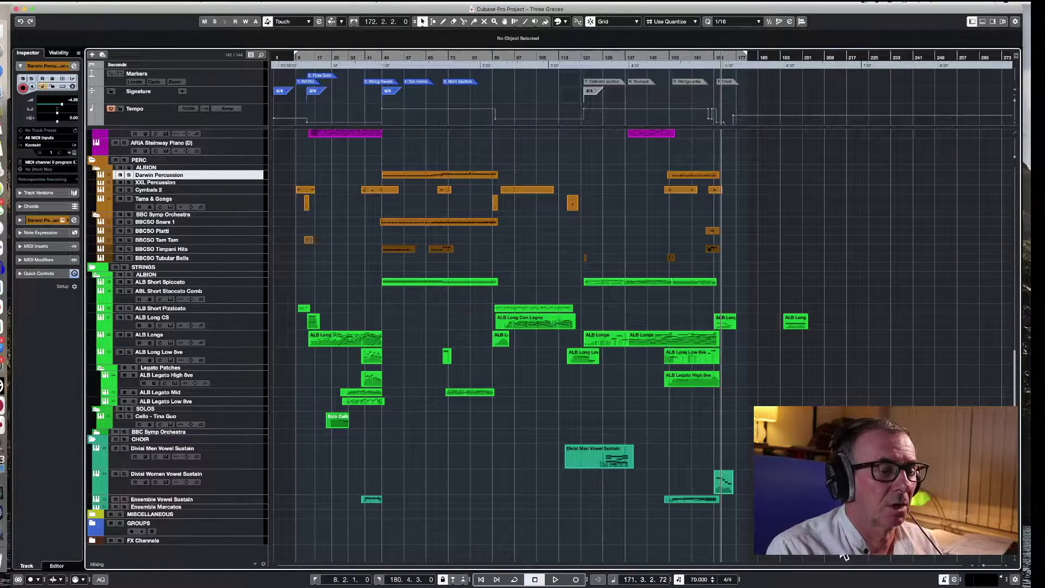
{"action": "scroll", "coordinate": [188, 233], "scroll_direction": "up", "scroll_amount": 10}
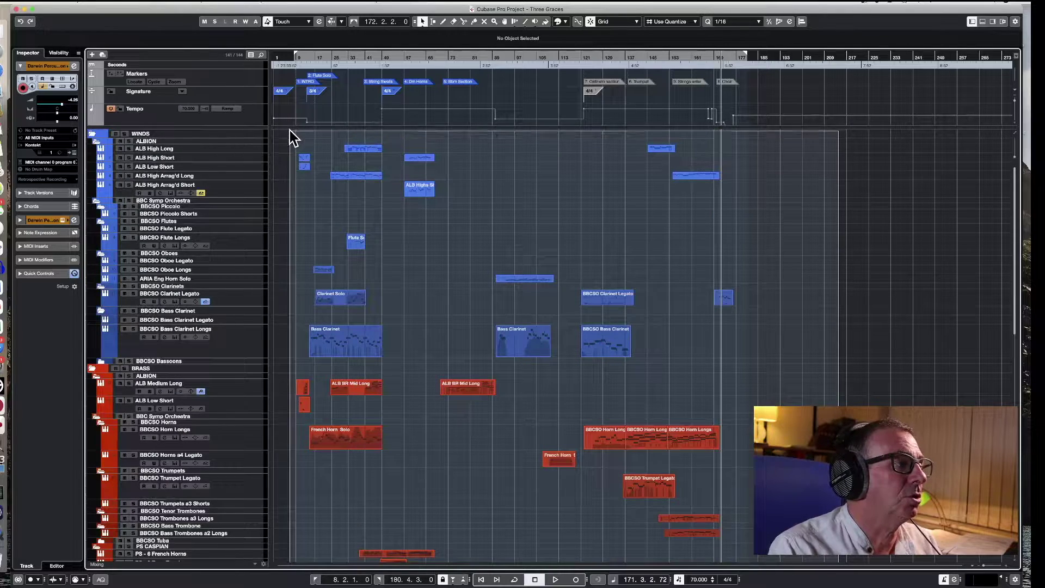
{"action": "key", "text": "super+a"}
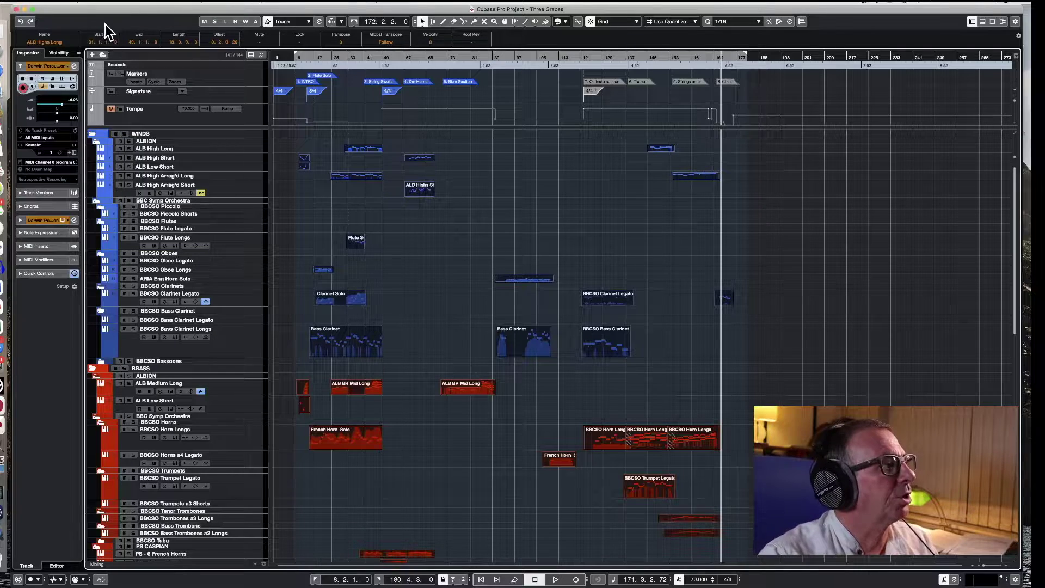
{"action": "left_click", "coordinate": [125, 2]}
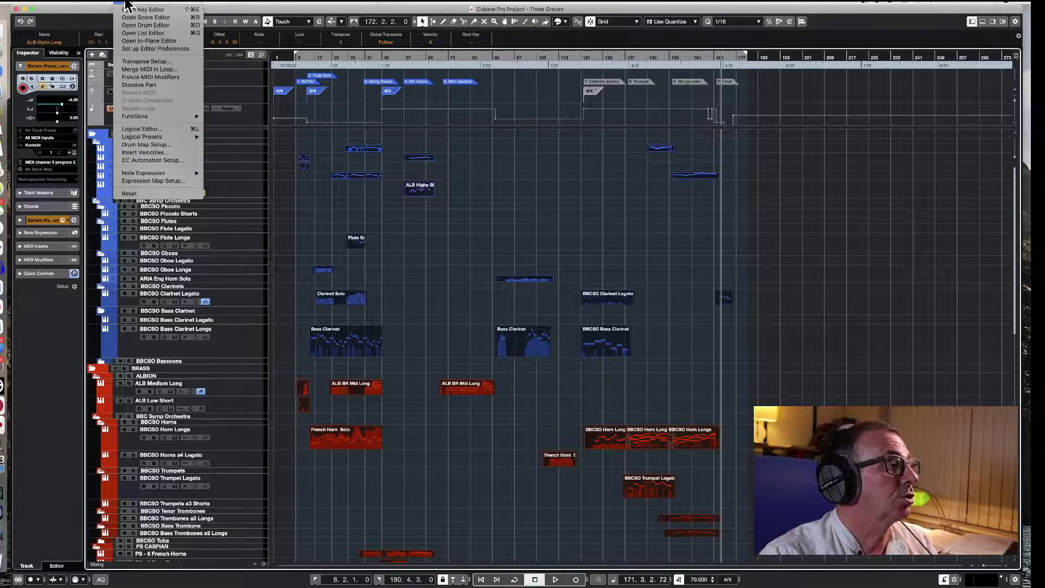
{"action": "mouse_move", "coordinate": [156, 117]}
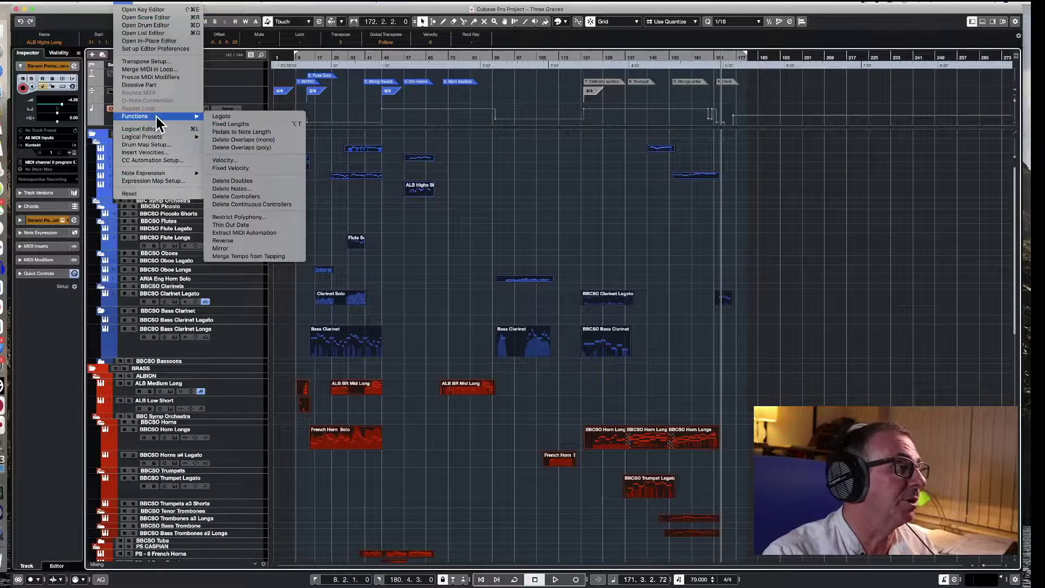
{"action": "left_click", "coordinate": [230, 116]}
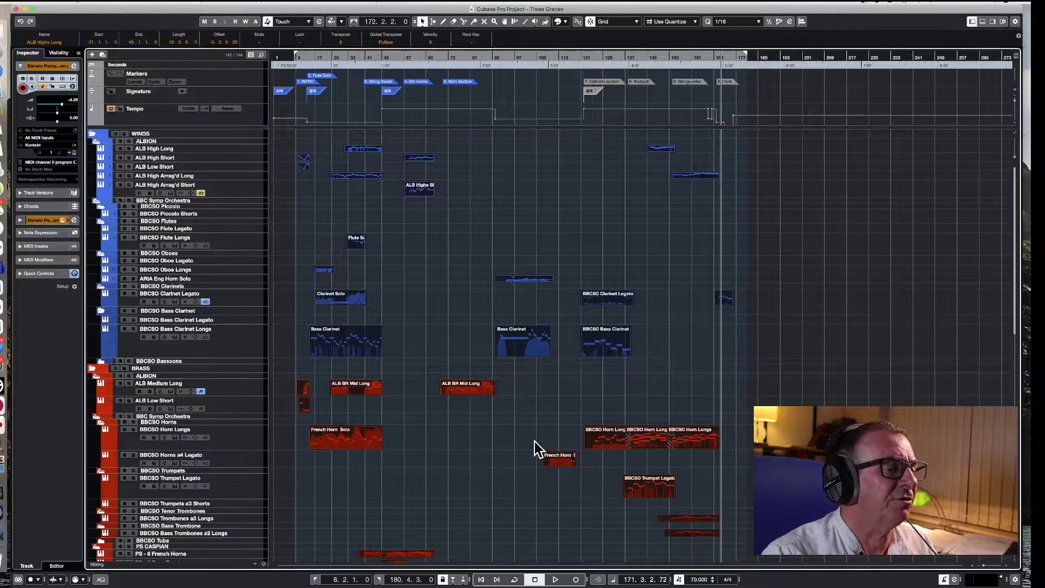
- Open the ALB Longs part that starts at bar 138 in a separate Key Editor window with the Object Selection tool active
{"action": "scroll", "coordinate": [534, 442], "scroll_direction": "down", "scroll_amount": 10}
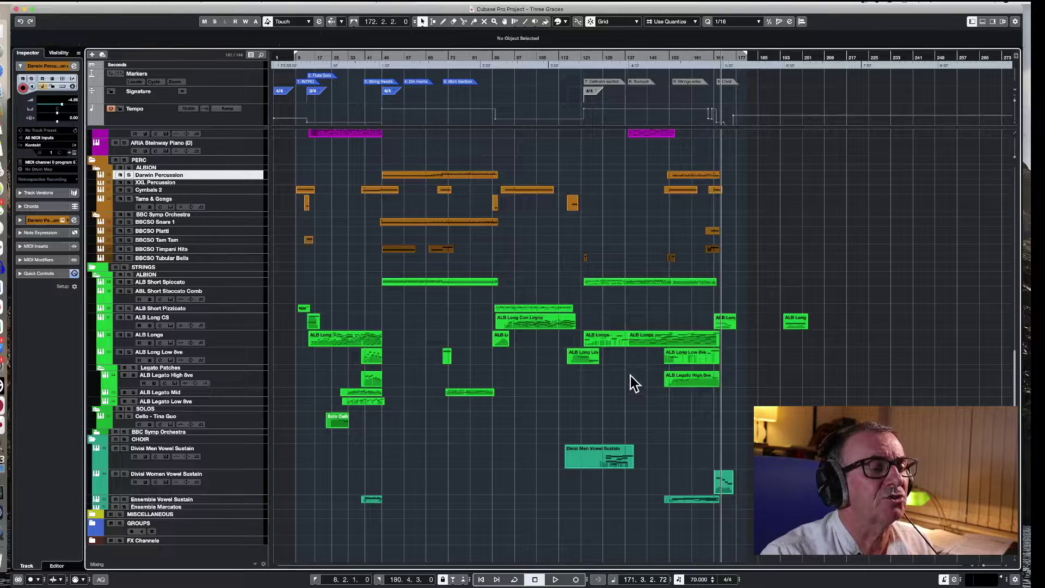
{"action": "double_click", "coordinate": [647, 339]}
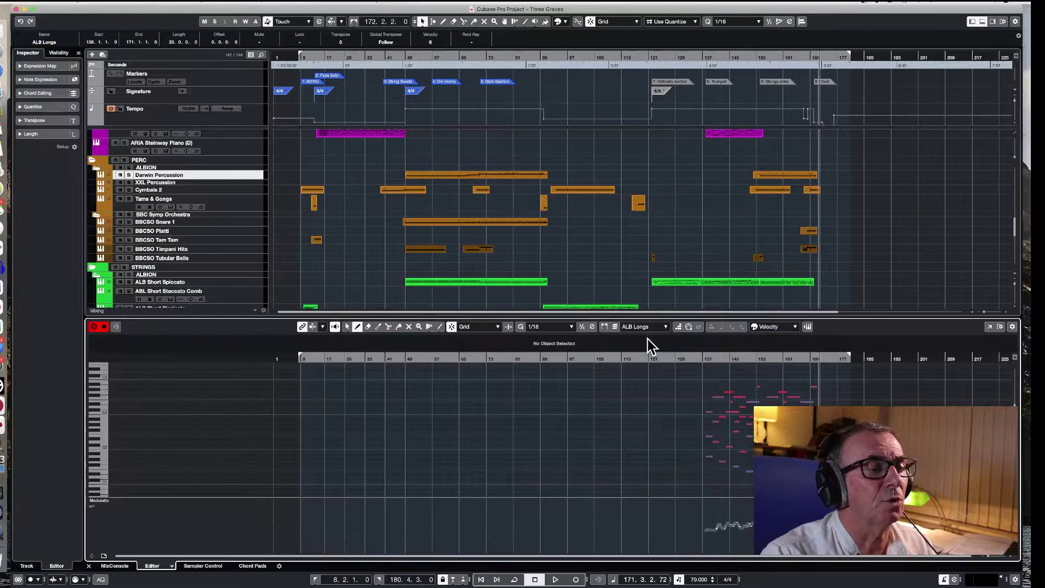
{"action": "left_click", "coordinate": [987, 327]}
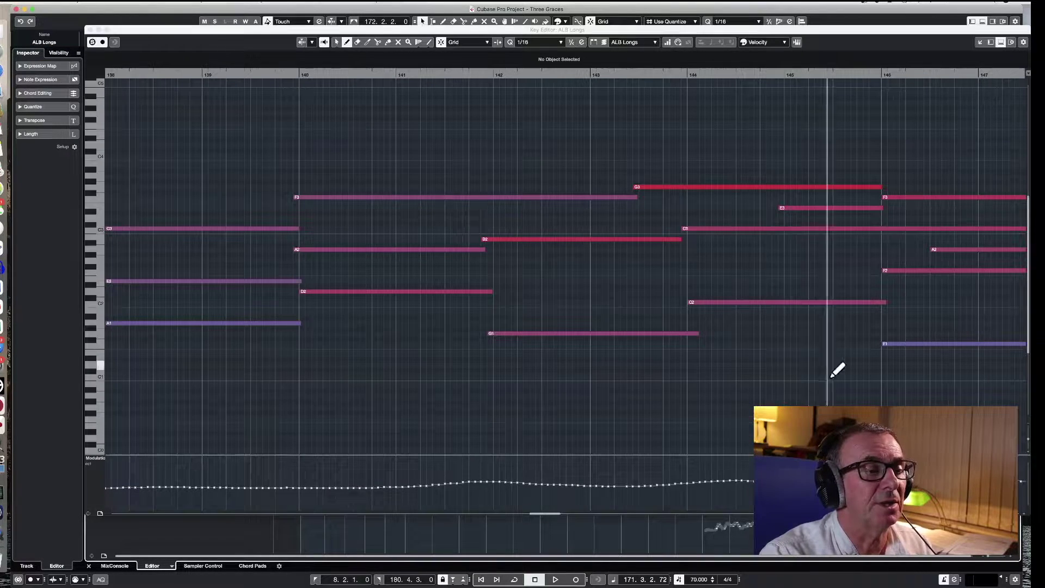
{"action": "right_click", "coordinate": [571, 378]}
{"action": "left_click", "coordinate": [575, 380]}
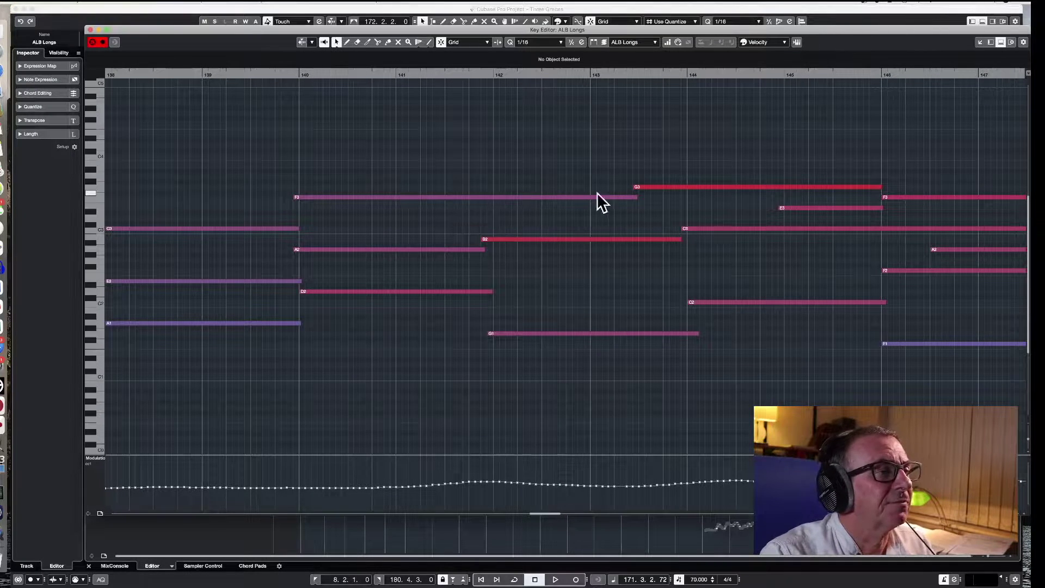
- Play back the ALB Longs part from bar 144, check its note lengths, and close the separate Key Editor window
{"action": "scroll", "coordinate": [712, 298], "scroll_direction": "right", "scroll_amount": 5}
{"action": "scroll", "coordinate": [713, 298], "scroll_direction": "left", "scroll_amount": 3}
{"action": "scroll", "coordinate": [469, 196], "scroll_direction": "up", "scroll_amount": 3}
{"action": "left_click", "coordinate": [514, 77]}
{"action": "key", "text": "space"}
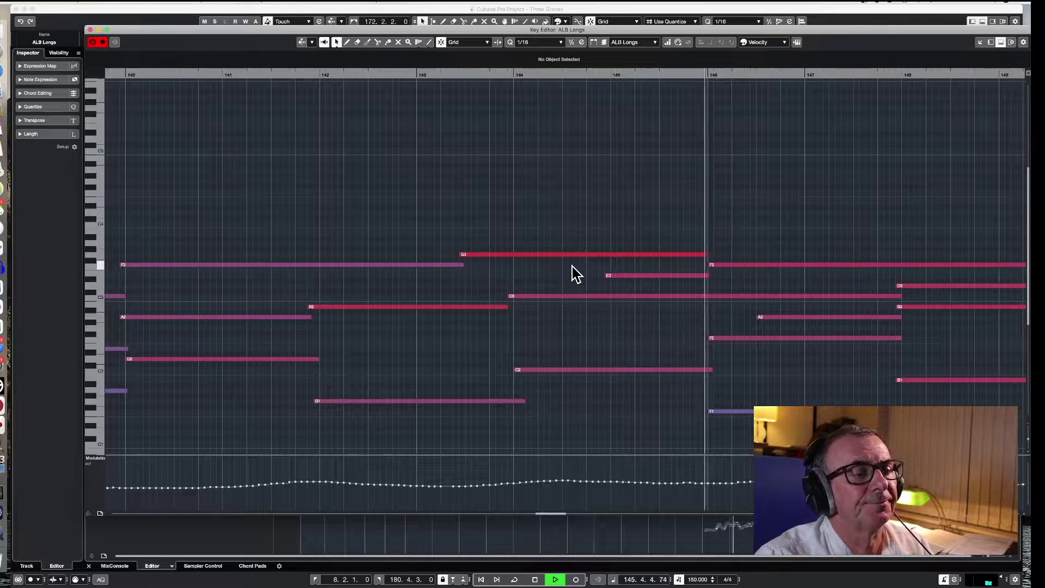
{"action": "scroll", "coordinate": [572, 266], "scroll_direction": "right", "scroll_amount": 3}
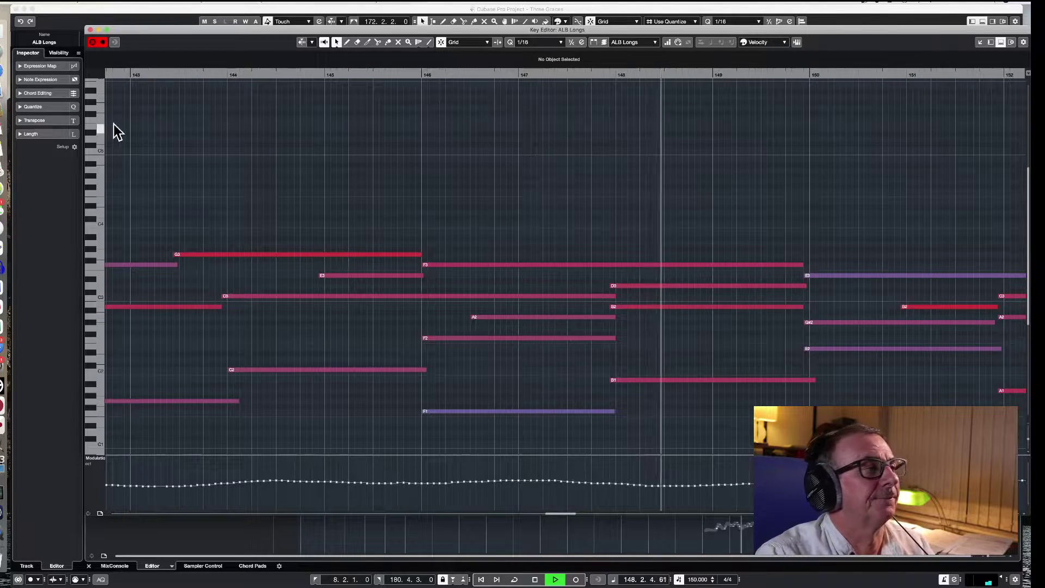
{"action": "key", "text": "space"}
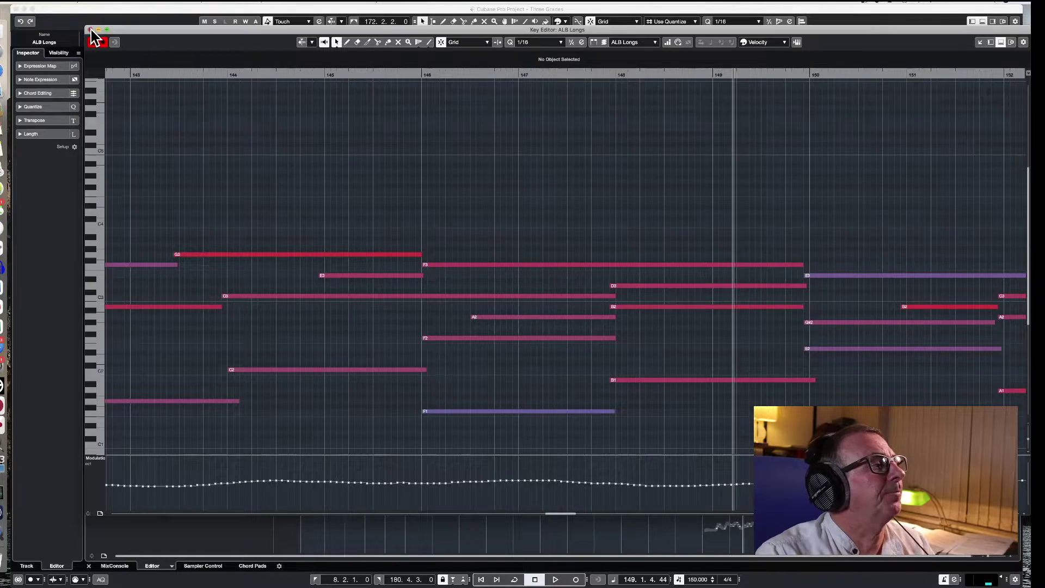
{"action": "left_click", "coordinate": [91, 30]}
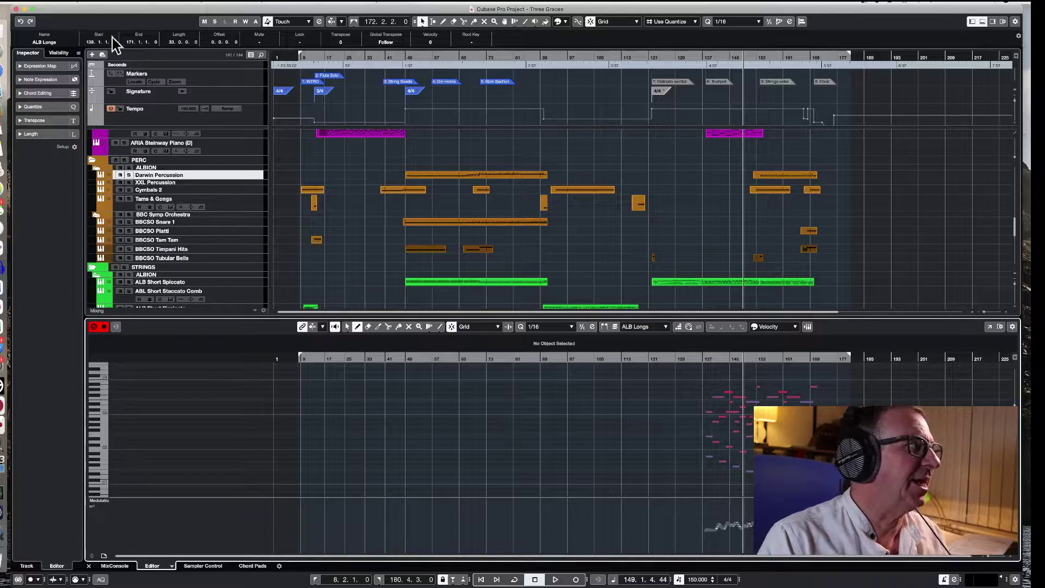
- Export the project as the MIDI file Untitled.midi to the Desktop, replacing the existing file
{"action": "left_click", "coordinate": [43, 3]}
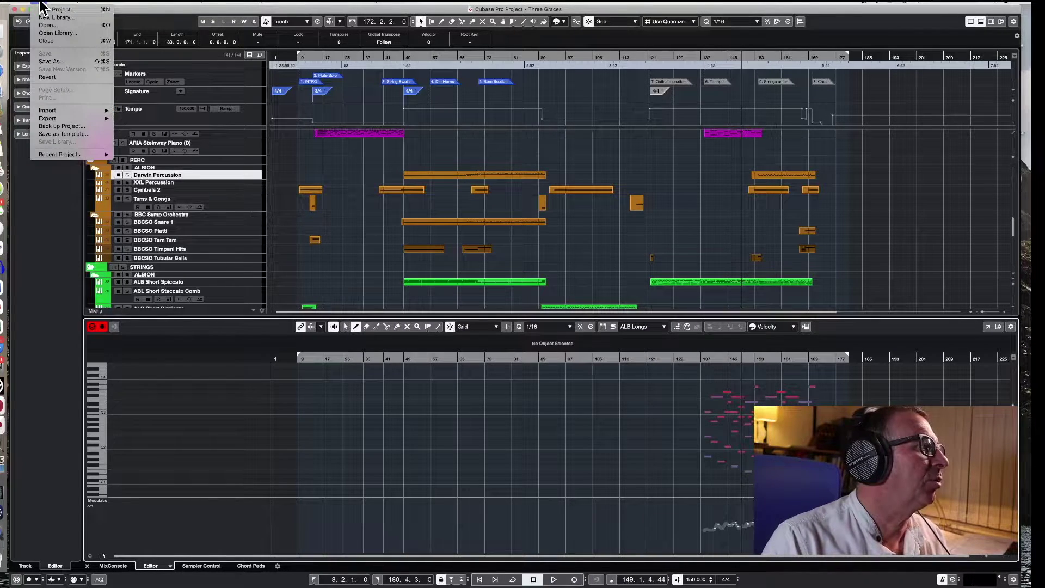
{"action": "mouse_move", "coordinate": [68, 117]}
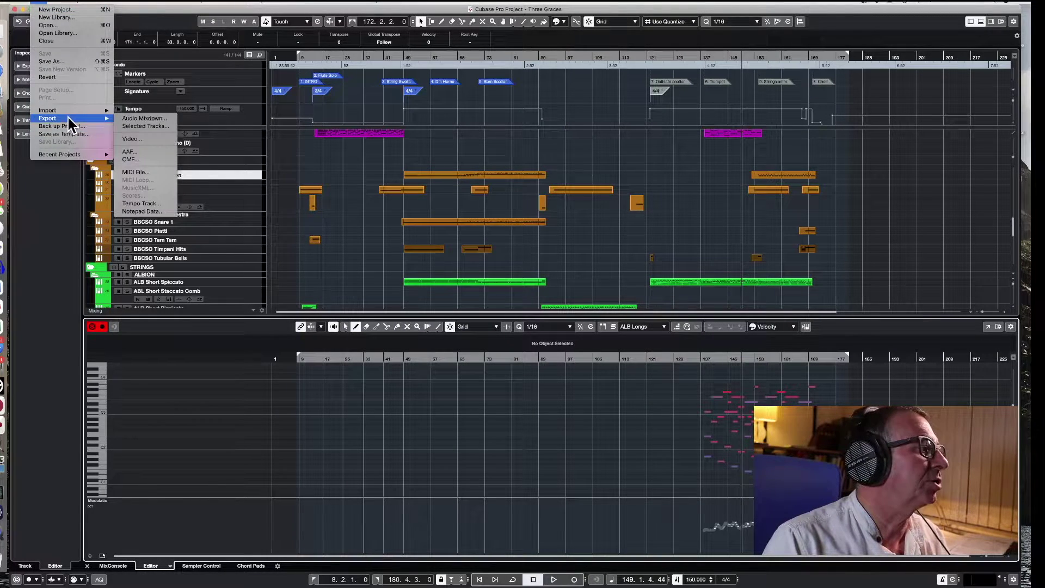
{"action": "left_click", "coordinate": [146, 172]}
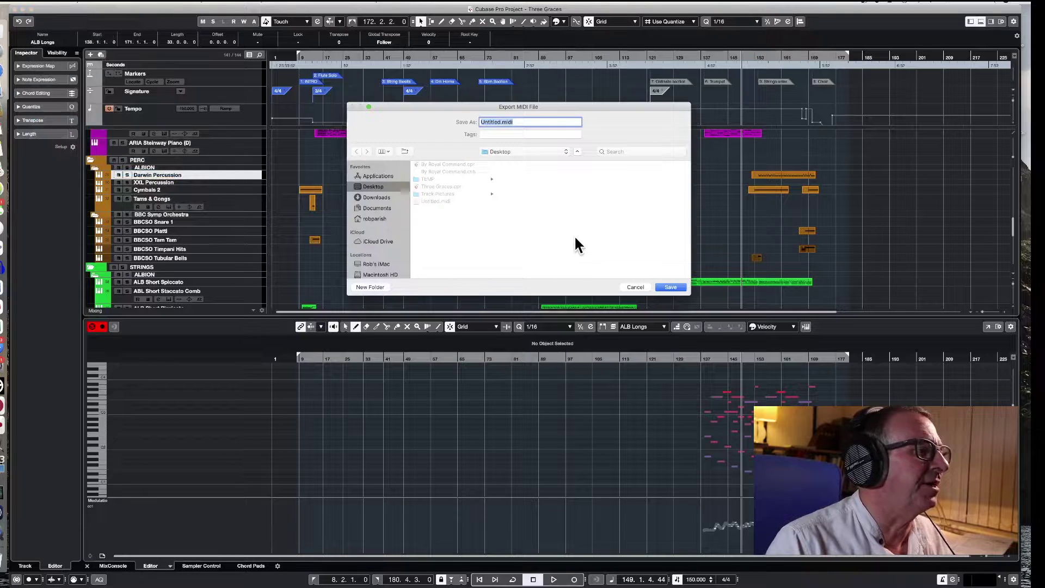
{"action": "left_click", "coordinate": [671, 288]}
{"action": "left_click", "coordinate": [579, 158]}
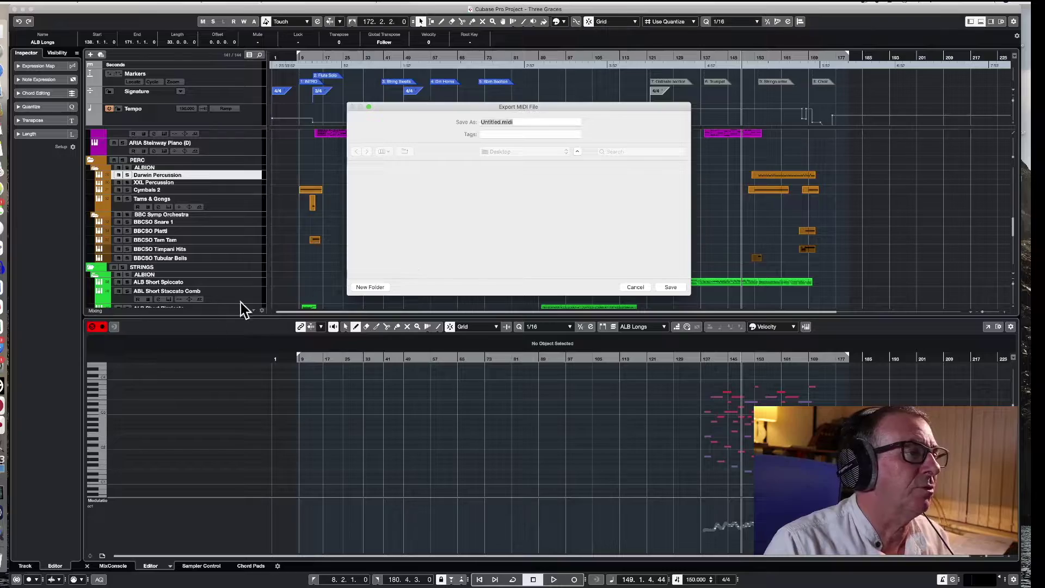
- Switch to the desktop and open Untitled.midi in Dorico, accepting the current MIDI import options
{"action": "left_click", "coordinate": [15, 9]}
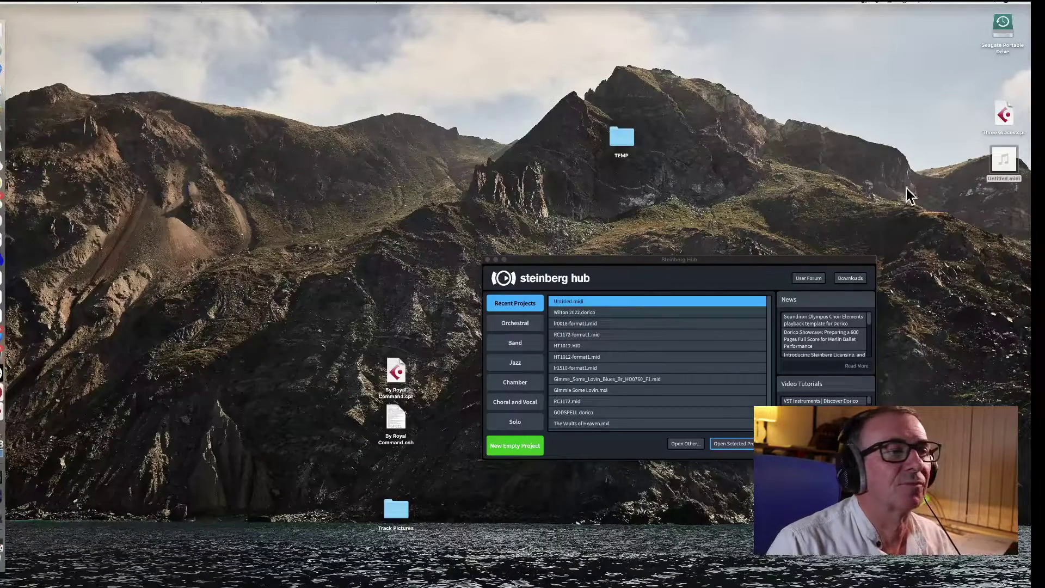
{"action": "double_click", "coordinate": [1008, 166]}
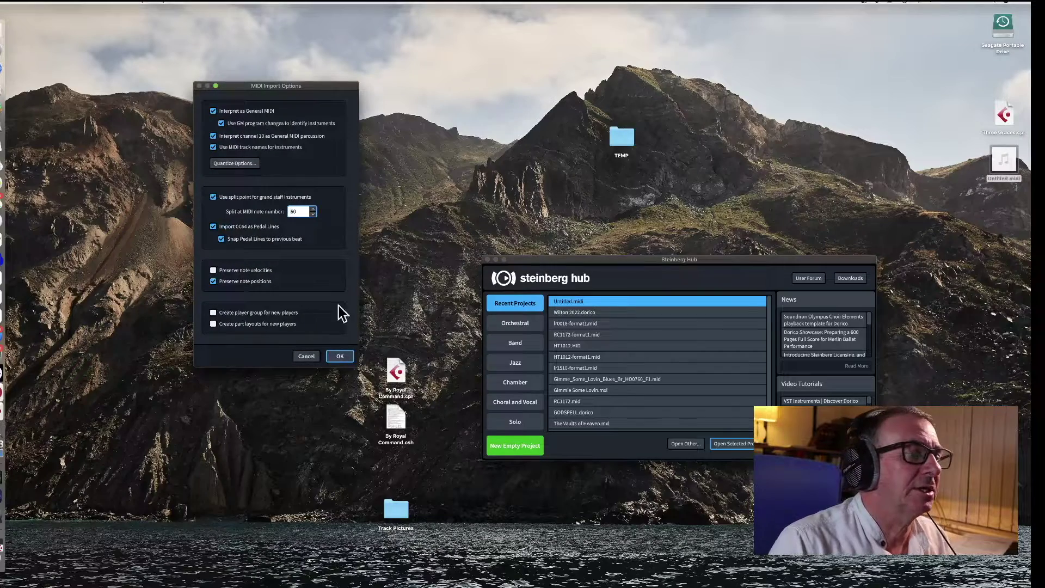
{"action": "left_click", "coordinate": [342, 355]}
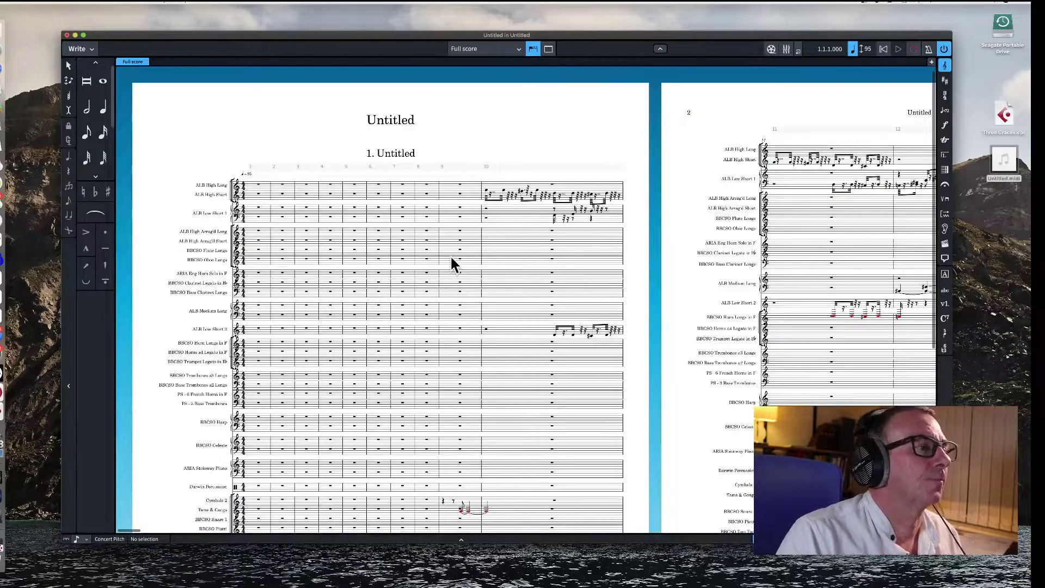
- Look over the first pages of the imported full score and switch it from page view to galley view
{"action": "scroll", "coordinate": [449, 254], "scroll_direction": "right", "scroll_amount": 3}
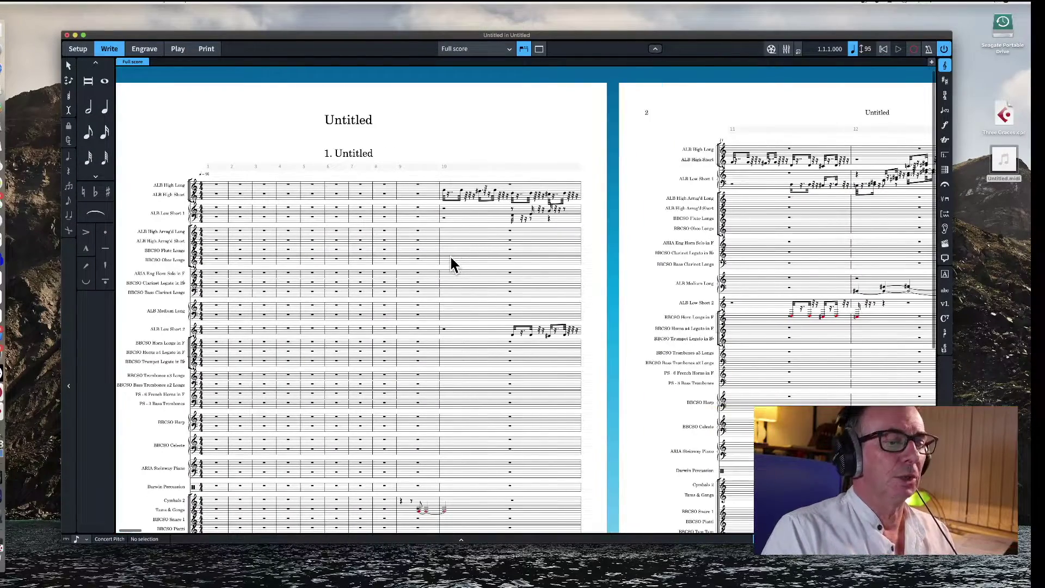
{"action": "scroll", "coordinate": [644, 406], "scroll_direction": "right", "scroll_amount": 10}
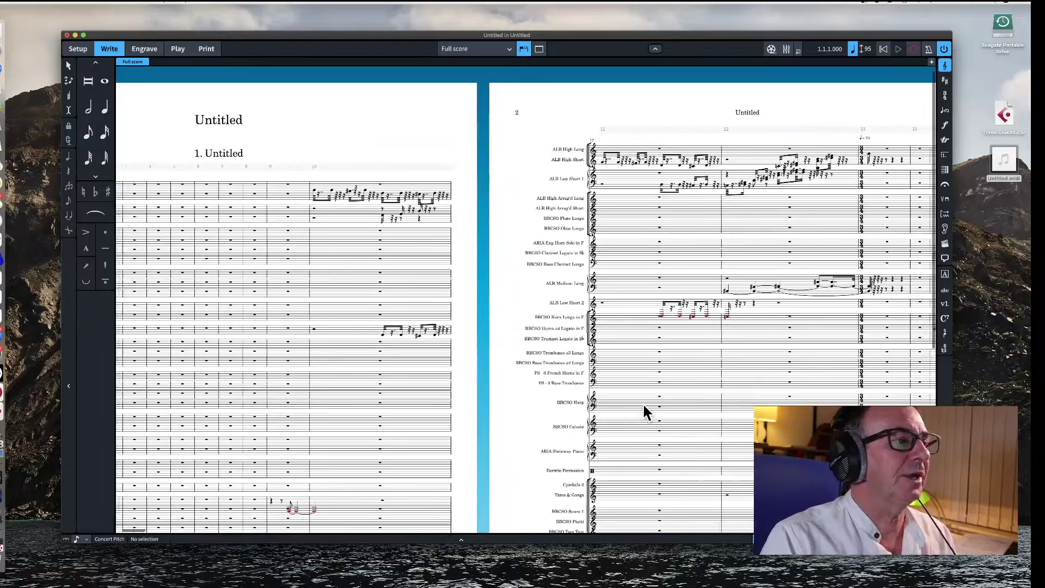
{"action": "scroll", "coordinate": [642, 406], "scroll_direction": "down", "scroll_amount": 5}
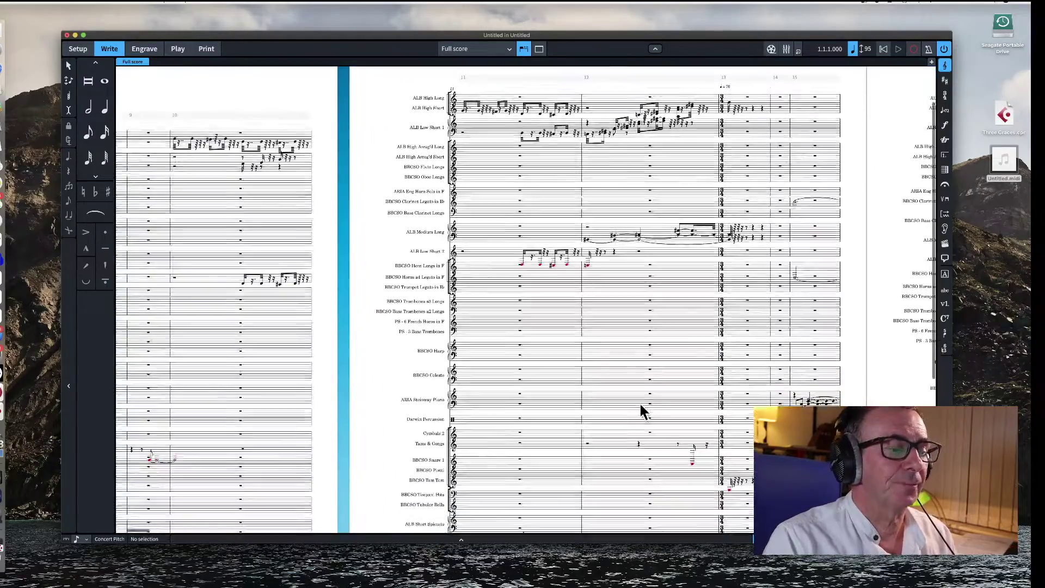
{"action": "scroll", "coordinate": [642, 406], "scroll_direction": "down", "scroll_amount": 1}
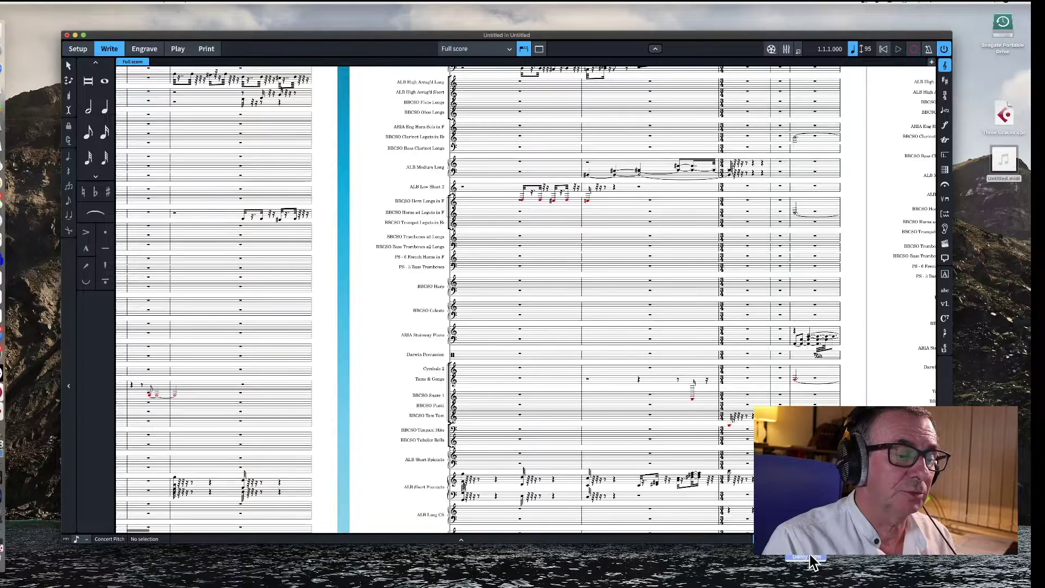
{"action": "left_click", "coordinate": [809, 558]}
- Examine the note lengths and rests in the woodwind and brass staves from bar 10 to about bar 24
{"action": "scroll", "coordinate": [608, 396], "scroll_direction": "right", "scroll_amount": 2}
{"action": "scroll", "coordinate": [608, 396], "scroll_direction": "right", "scroll_amount": 5}
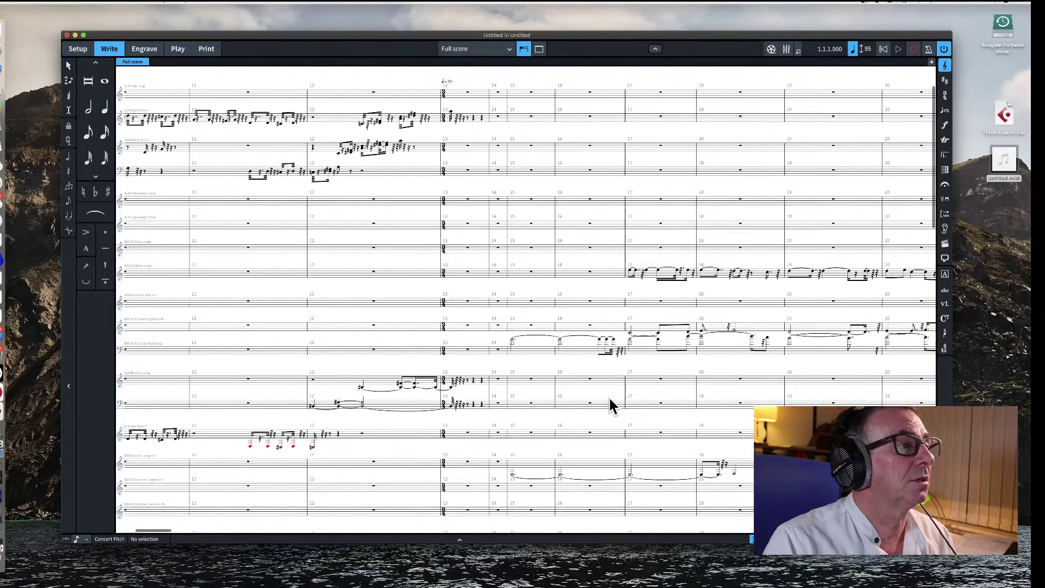
{"action": "scroll", "coordinate": [608, 396], "scroll_direction": "right", "scroll_amount": 7}
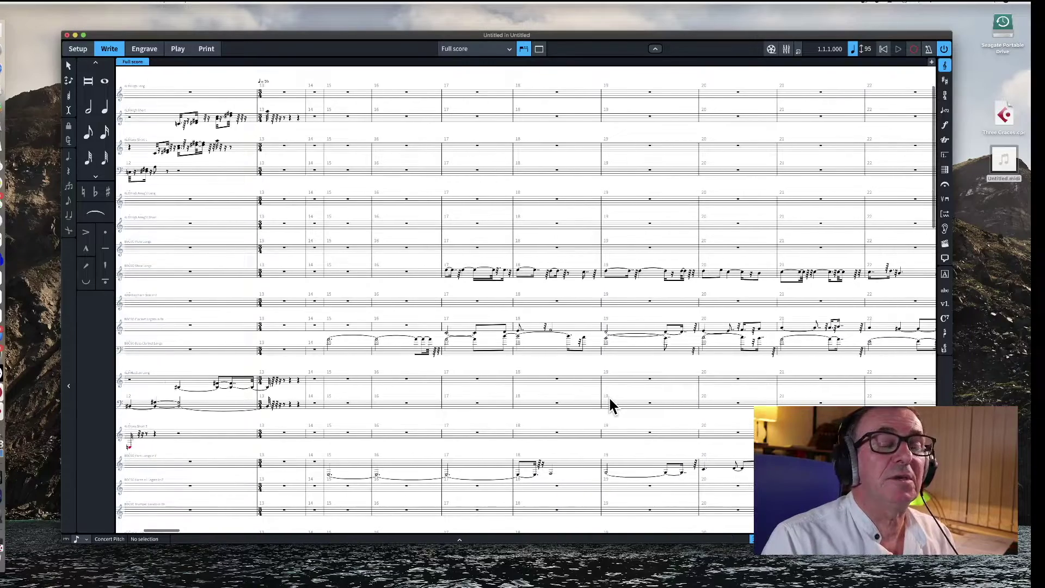
{"action": "scroll", "coordinate": [609, 396], "scroll_direction": "right", "scroll_amount": 6}
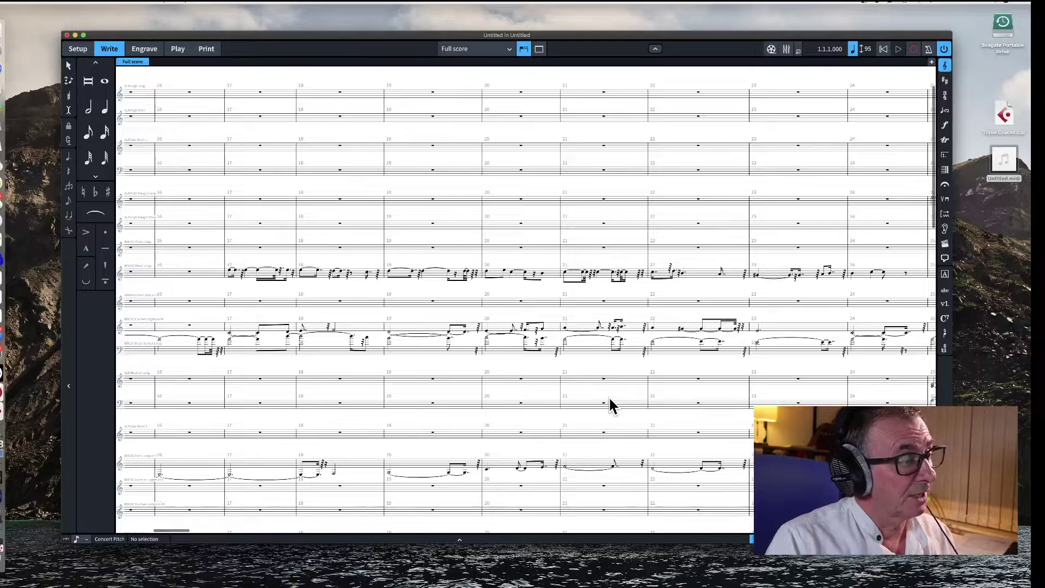
{"action": "key", "text": "space"}
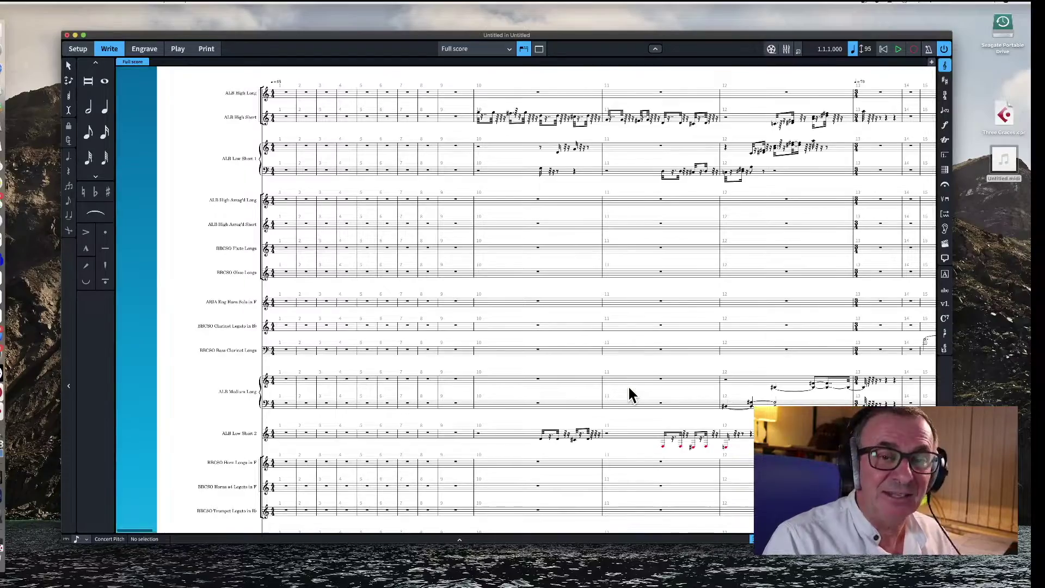
{"action": "scroll", "coordinate": [628, 384], "scroll_direction": "down", "scroll_amount": 3}
{"action": "scroll", "coordinate": [628, 384], "scroll_direction": "down", "scroll_amount": 3}
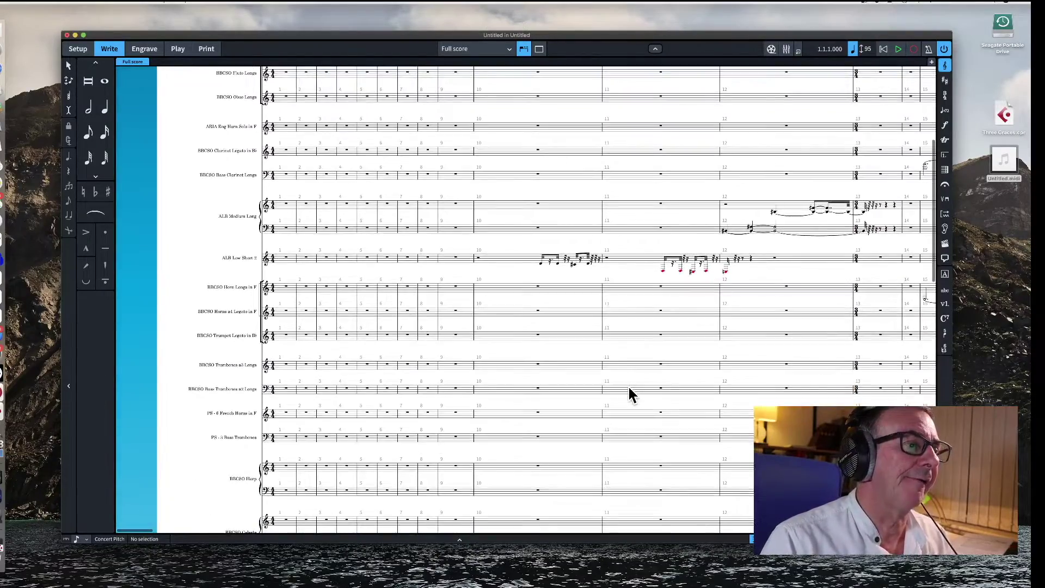
{"action": "scroll", "coordinate": [628, 384], "scroll_direction": "right", "scroll_amount": 15}
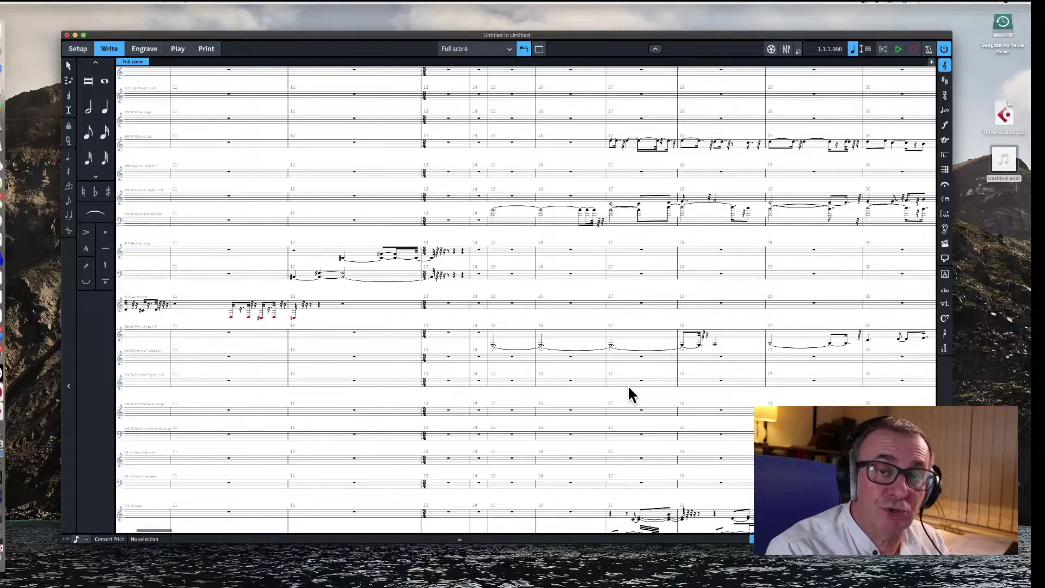
{"action": "scroll", "coordinate": [423, 344], "scroll_direction": "left", "scroll_amount": 10}
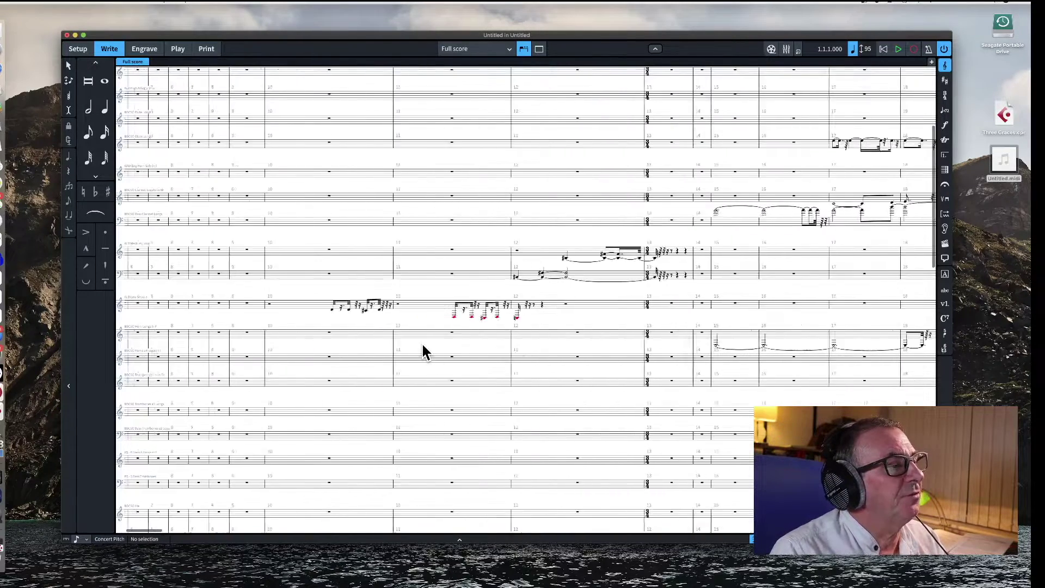
{"action": "scroll", "coordinate": [250, 287], "scroll_direction": "up", "scroll_amount": 5}
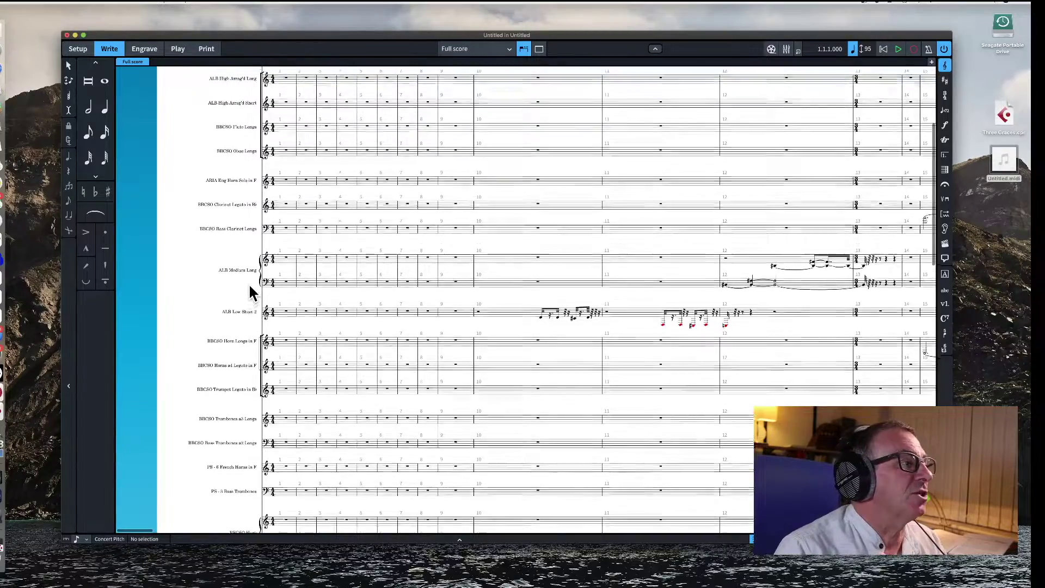
{"action": "scroll", "coordinate": [249, 287], "scroll_direction": "down", "scroll_amount": 1}
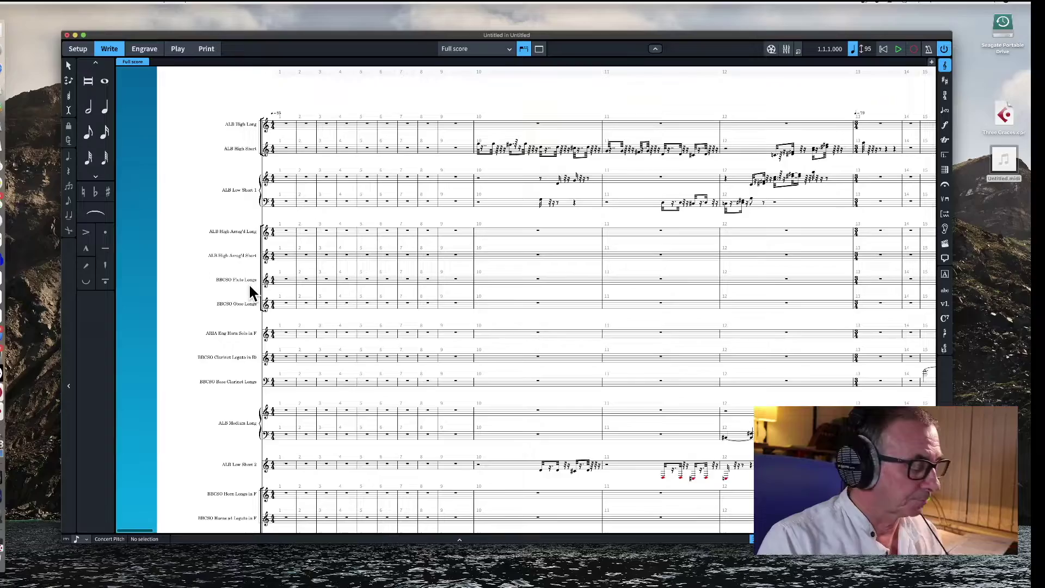
- Review the instrument staves and their names up close, from ALB High Long down to the percussion and back to the woodwinds
{"action": "scroll", "coordinate": [250, 283], "scroll_direction": "up", "scroll_amount": 5}
{"action": "scroll", "coordinate": [318, 292], "scroll_direction": "left", "scroll_amount": 10}
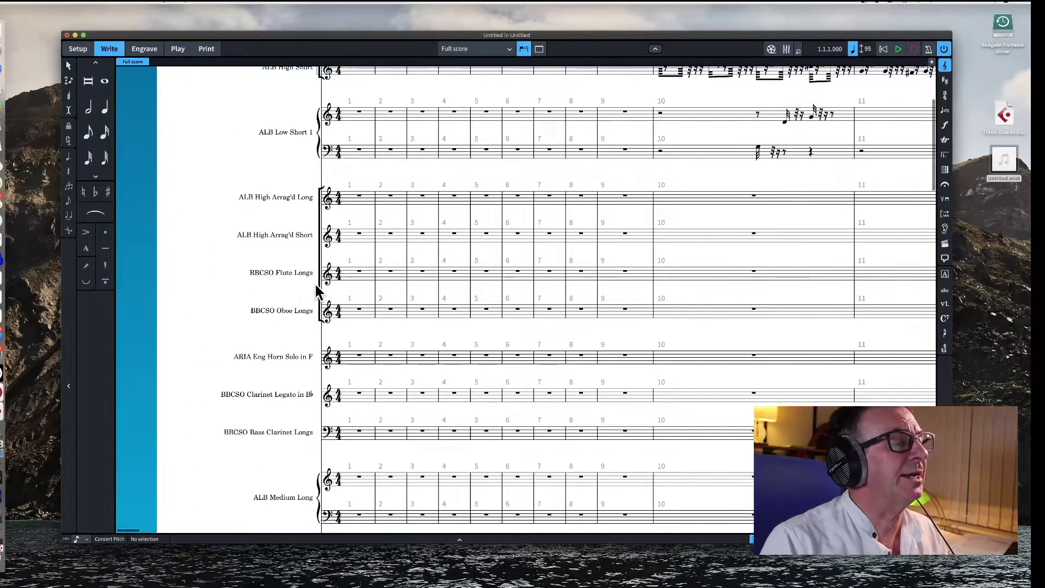
{"action": "scroll", "coordinate": [318, 292], "scroll_direction": "up", "scroll_amount": 3}
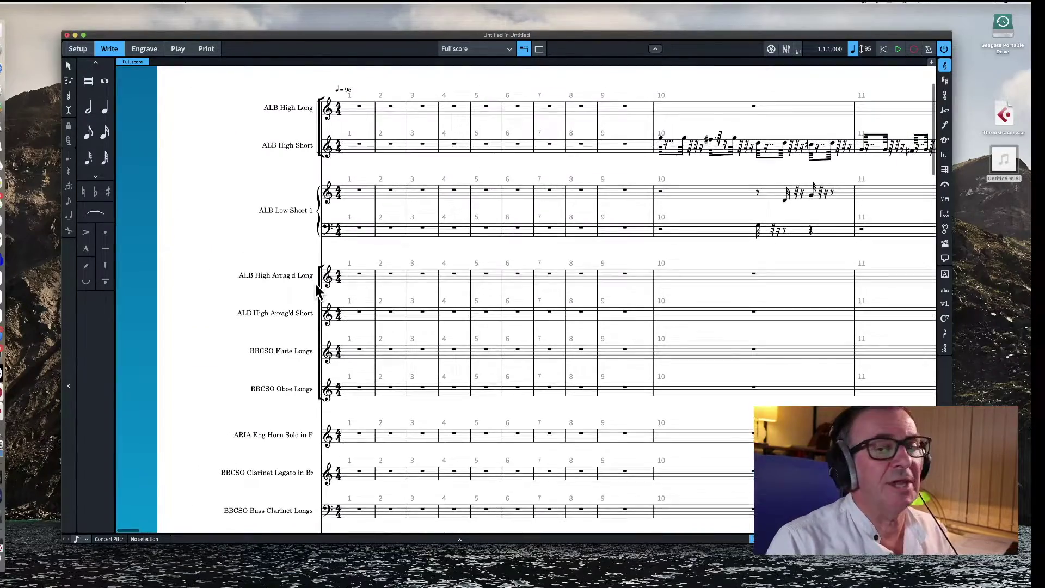
{"action": "scroll", "coordinate": [314, 286], "scroll_direction": "up", "scroll_amount": 5}
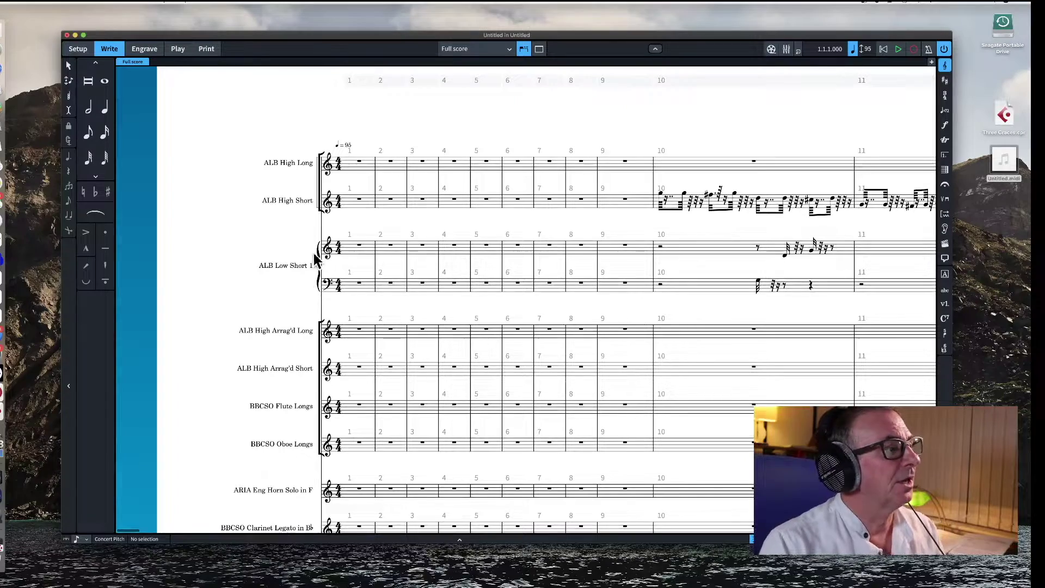
{"action": "scroll", "coordinate": [439, 255], "scroll_direction": "down", "scroll_amount": 5}
{"action": "scroll", "coordinate": [440, 256], "scroll_direction": "up", "scroll_amount": 4}
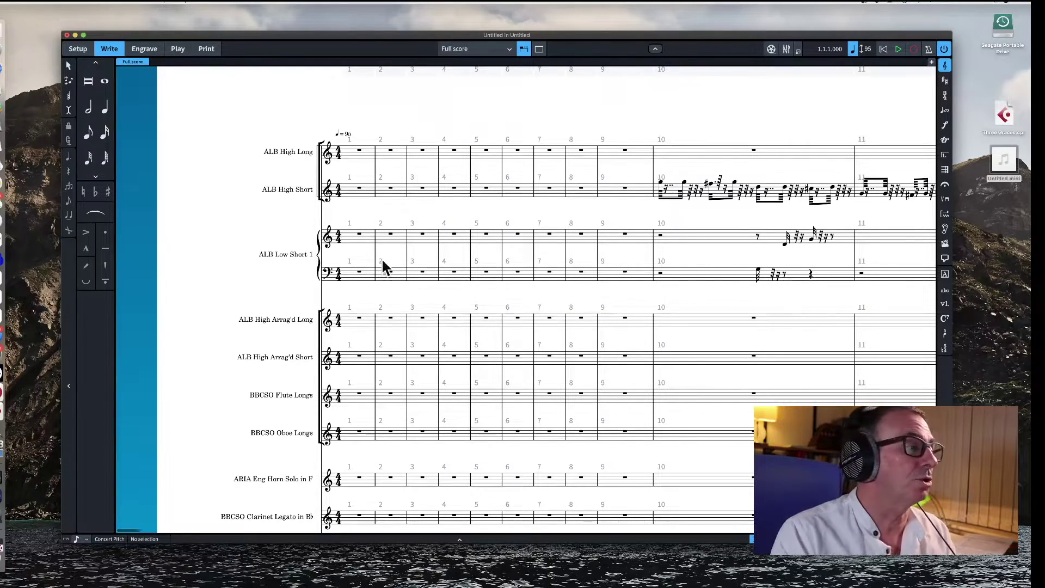
{"action": "scroll", "coordinate": [376, 308], "scroll_direction": "down", "scroll_amount": 10}
{"action": "scroll", "coordinate": [378, 311], "scroll_direction": "down", "scroll_amount": 20}
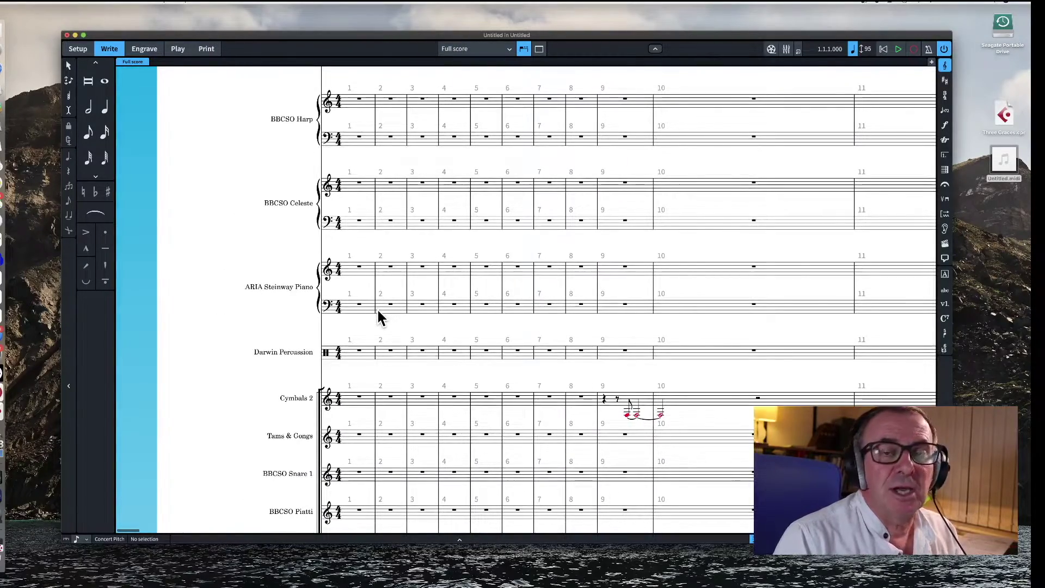
{"action": "scroll", "coordinate": [379, 313], "scroll_direction": "up", "scroll_amount": 5}
{"action": "scroll", "coordinate": [378, 313], "scroll_direction": "up", "scroll_amount": 6}
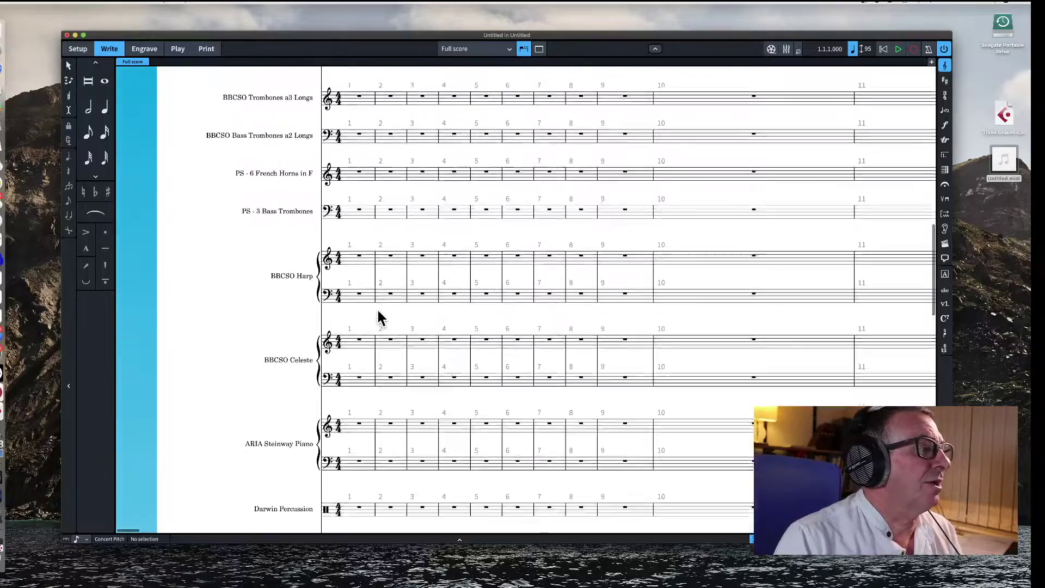
{"action": "scroll", "coordinate": [378, 314], "scroll_direction": "up", "scroll_amount": 6}
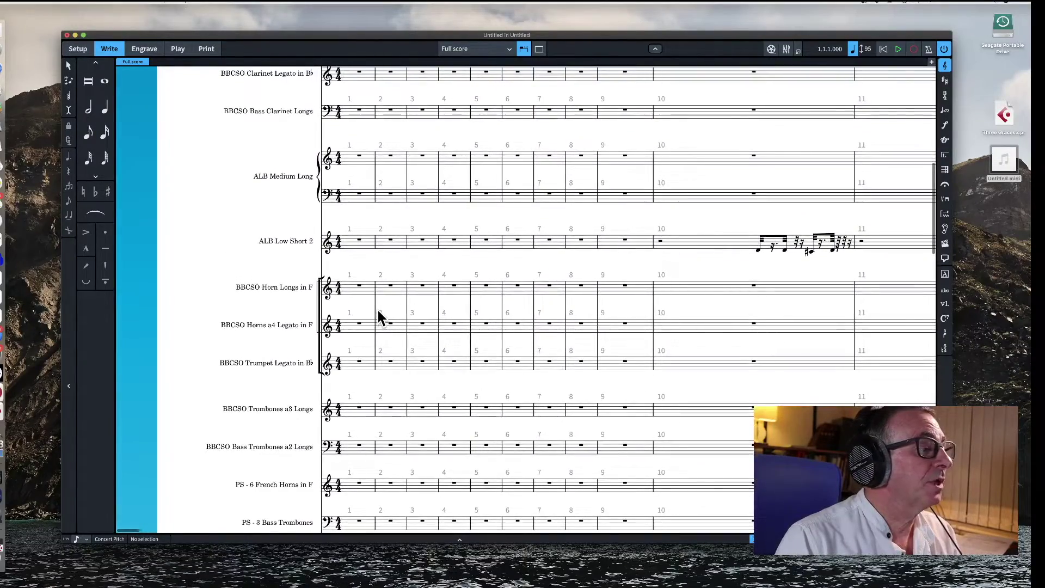
{"action": "scroll", "coordinate": [378, 313], "scroll_direction": "down", "scroll_amount": 2}
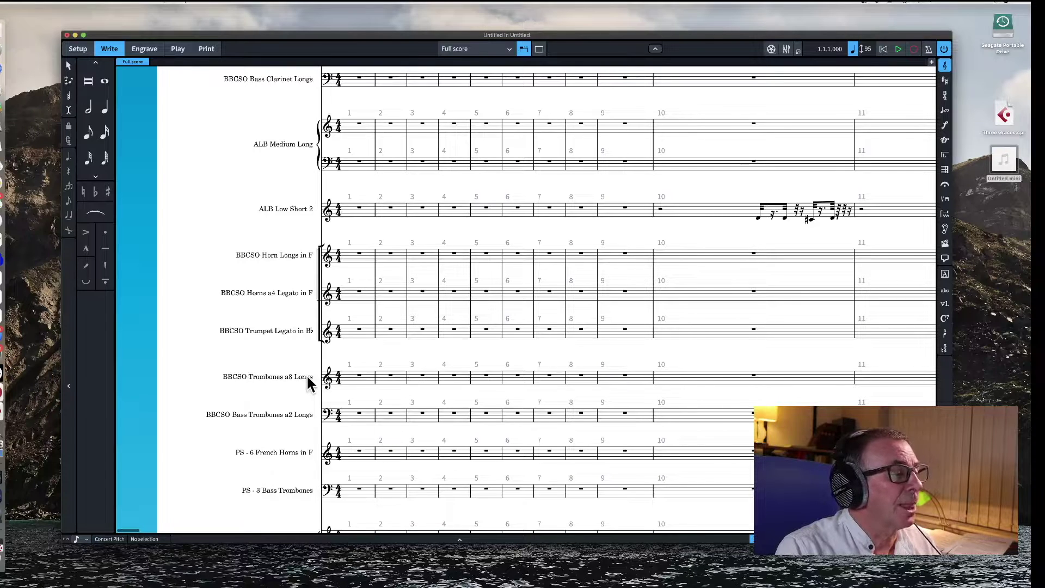
{"action": "scroll", "coordinate": [289, 324], "scroll_direction": "up", "scroll_amount": 2}
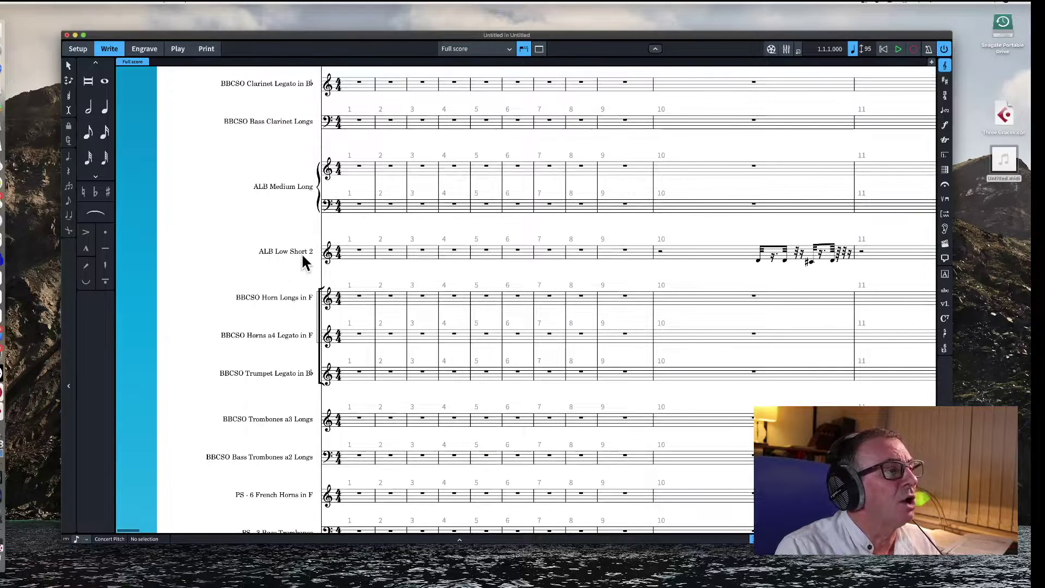
{"action": "scroll", "coordinate": [294, 260], "scroll_direction": "up", "scroll_amount": 3}
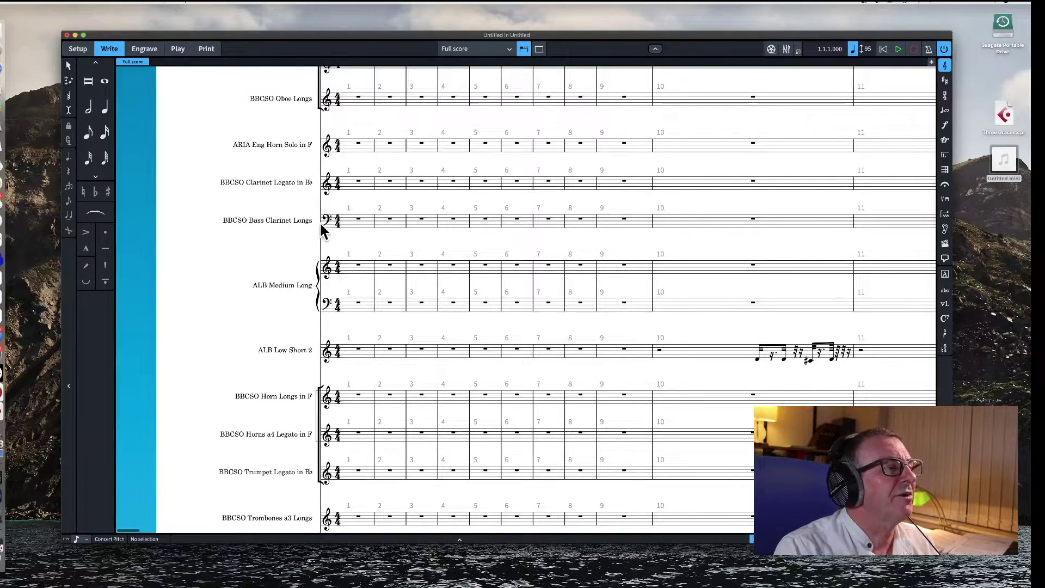
{"action": "scroll", "coordinate": [311, 231], "scroll_direction": "up", "scroll_amount": 1}
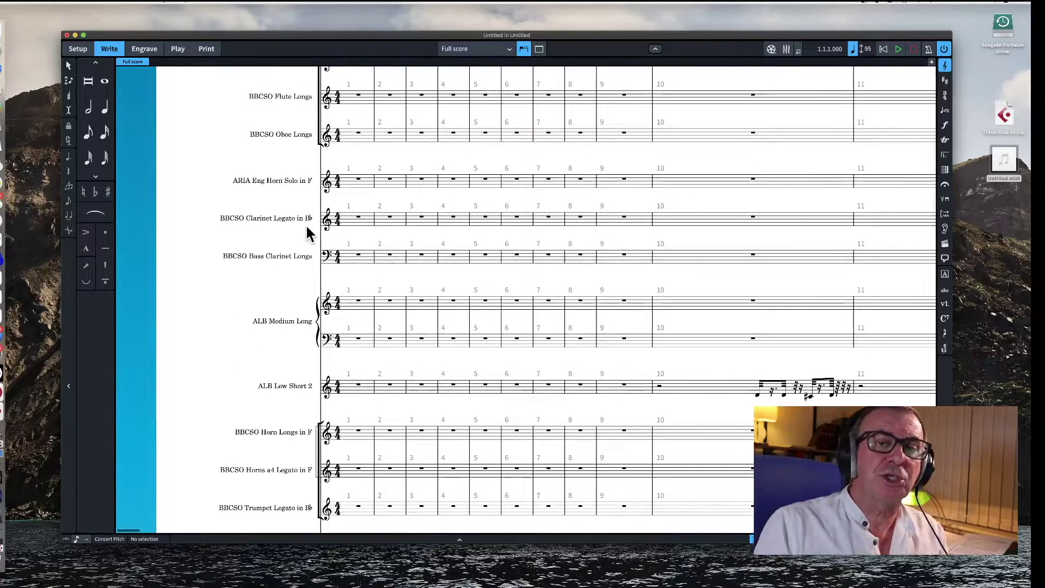